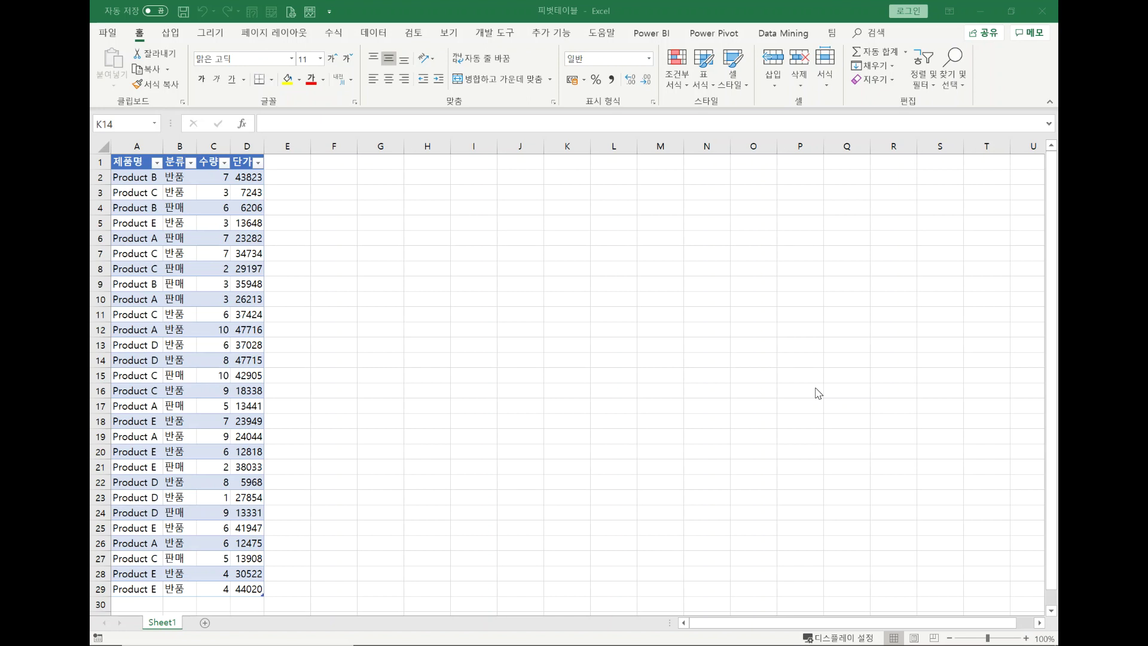
# - Create a pivot table from the product table 표1 on a new worksheet
pyautogui.click(180, 268)
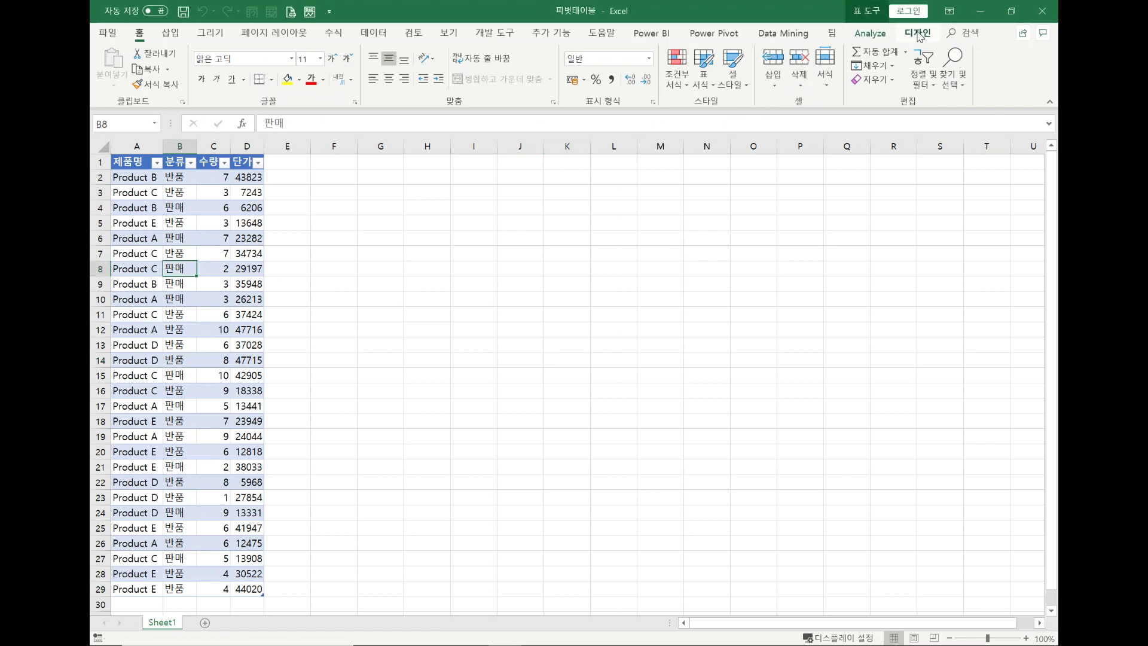
pyautogui.click(918, 34)
pyautogui.click(212, 53)
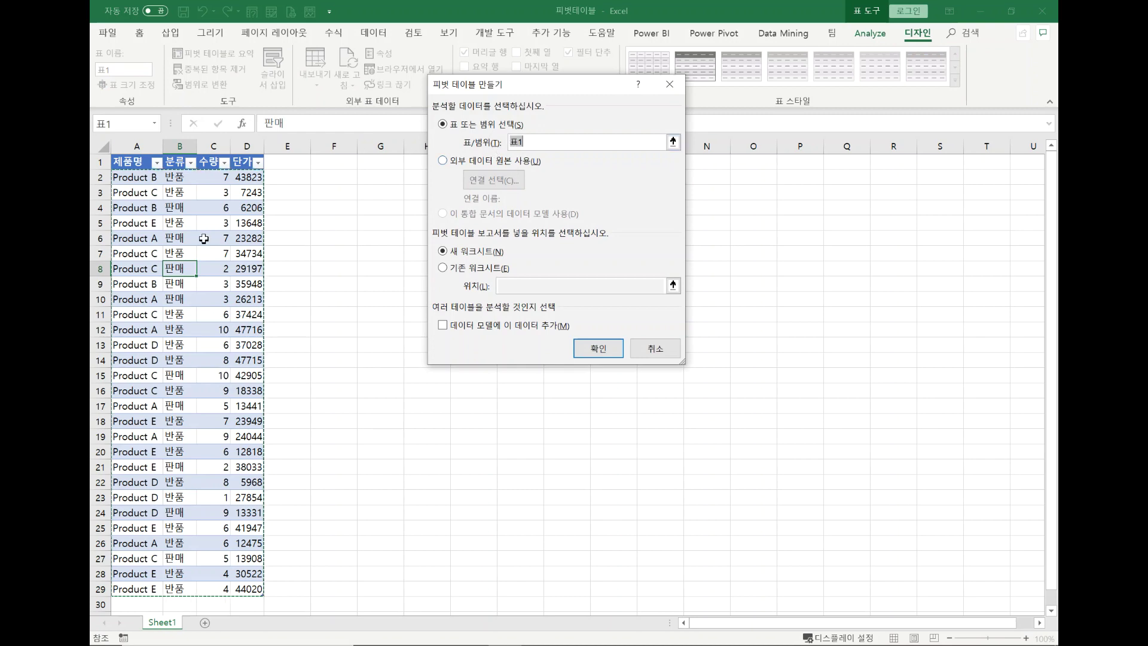
pyautogui.click(598, 349)
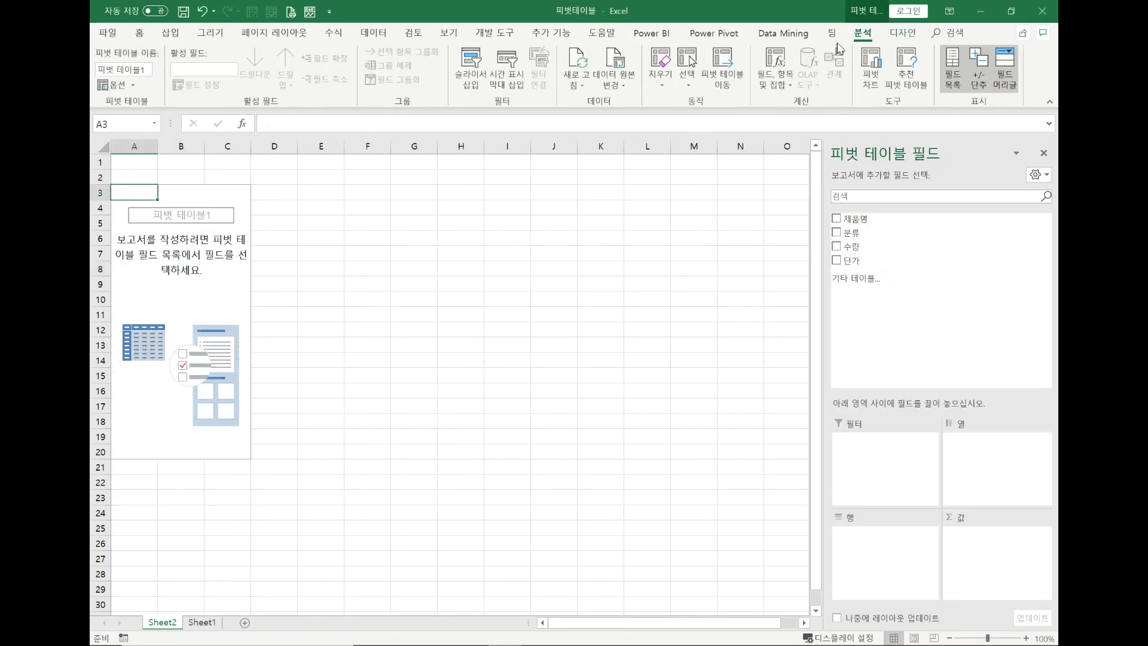
# - Add a calculated field named 매출1 to the pivot table with the formula = 수량* 단가
pyautogui.click(783, 87)
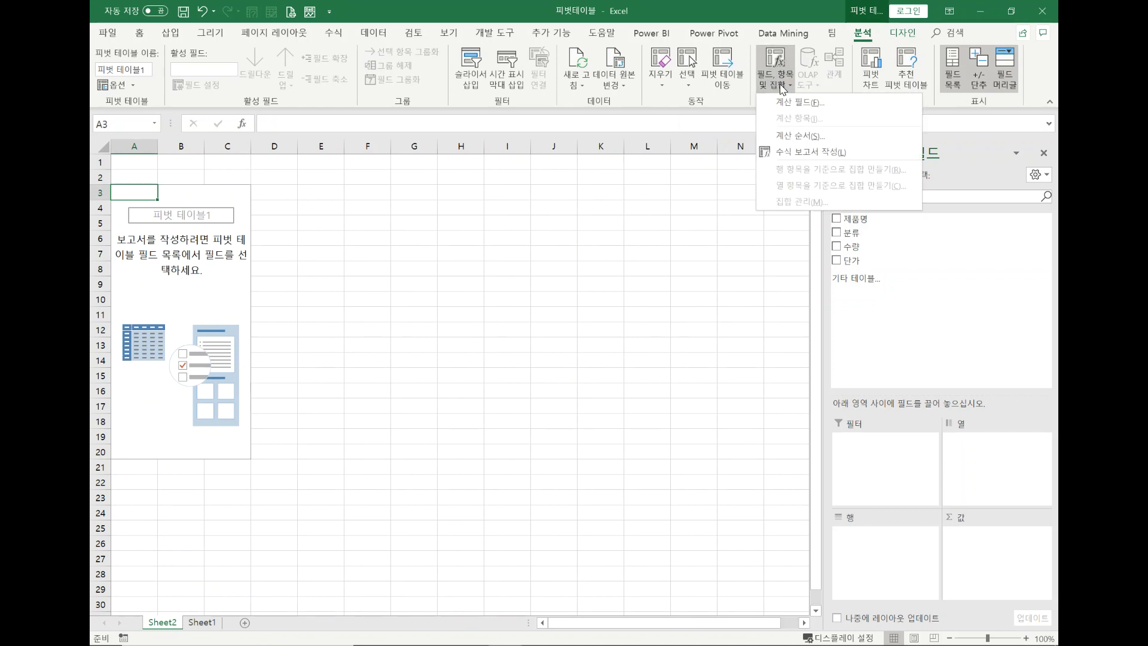
pyautogui.click(800, 102)
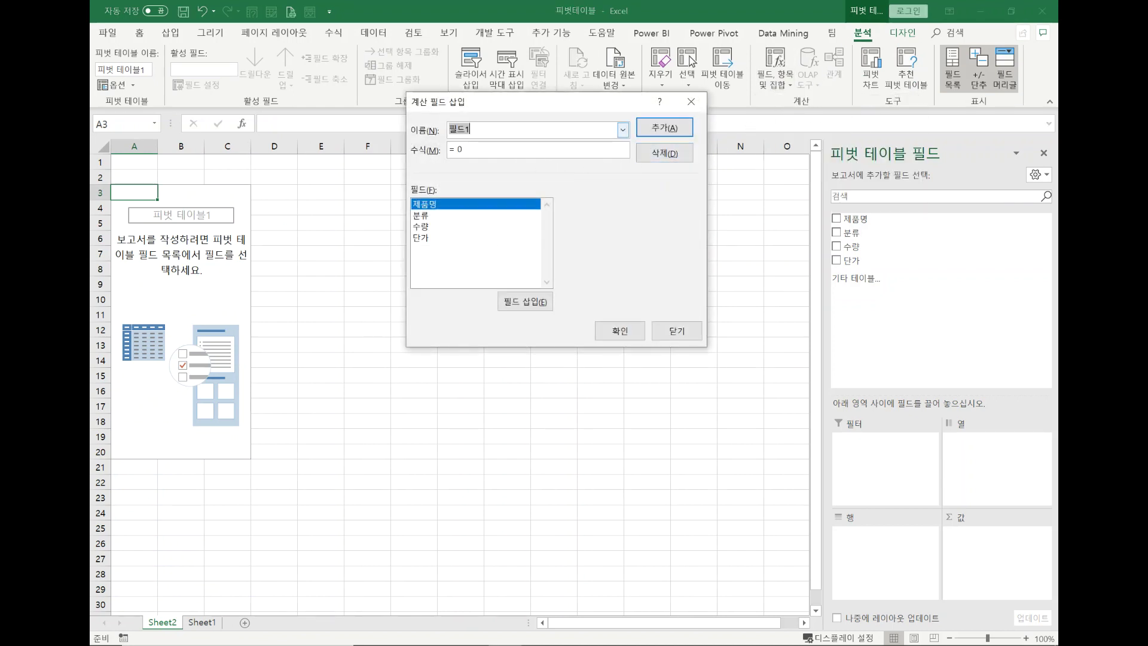
pyautogui.write('매출1')
pyautogui.doubleClick(424, 227)
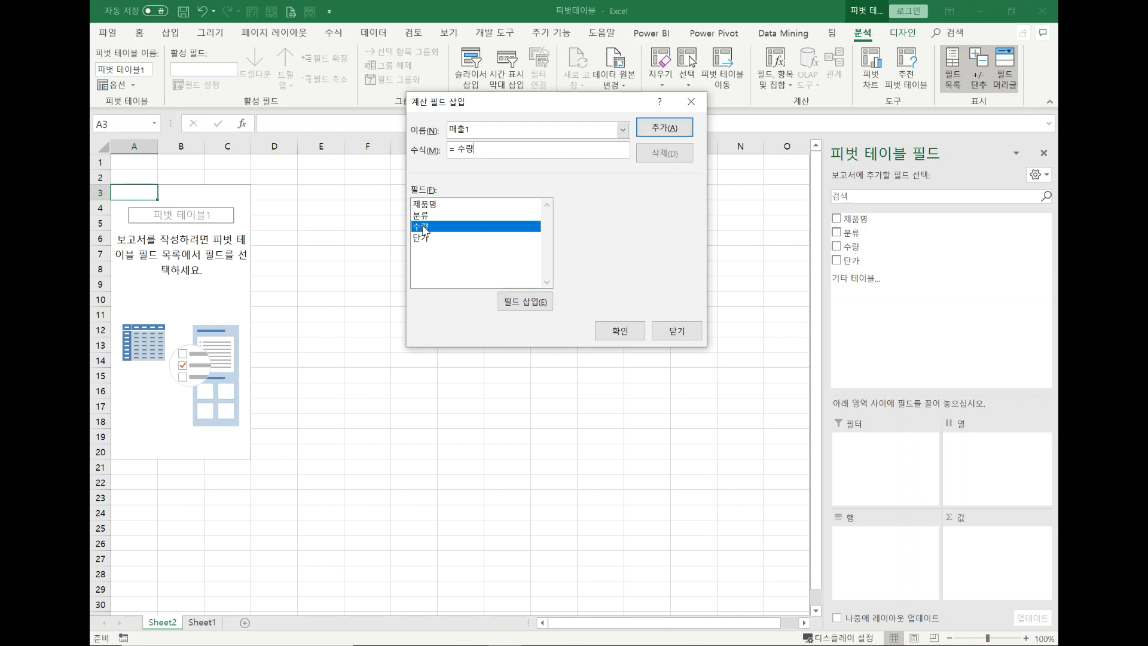
pyautogui.write('*')
pyautogui.doubleClick(425, 238)
pyautogui.click(663, 128)
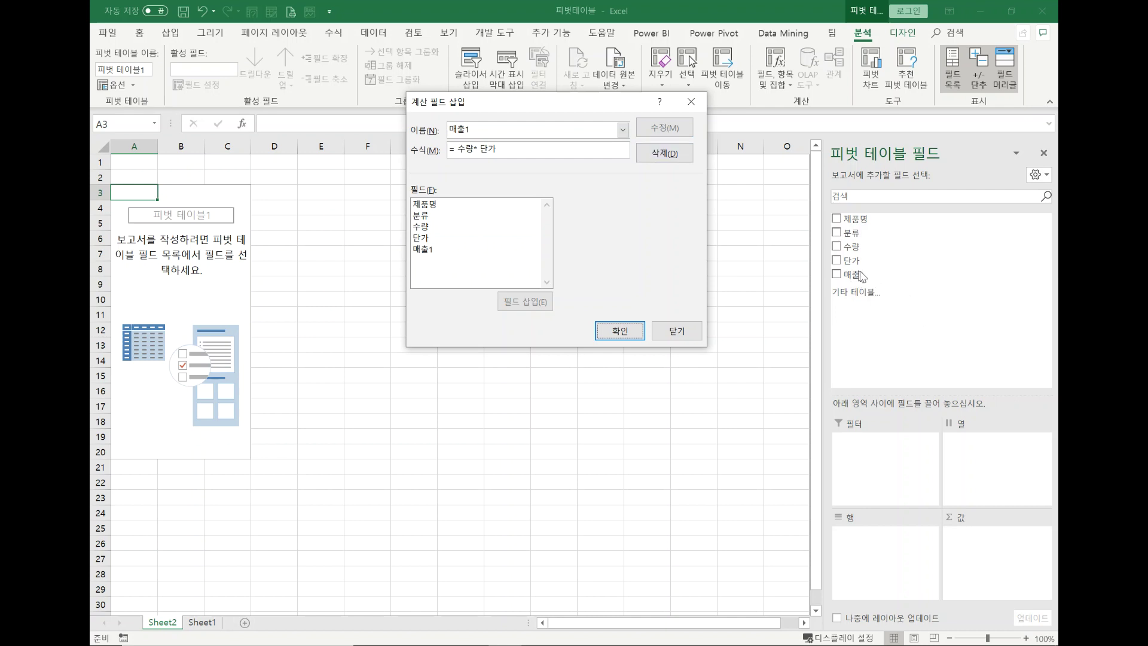
pyautogui.click(615, 332)
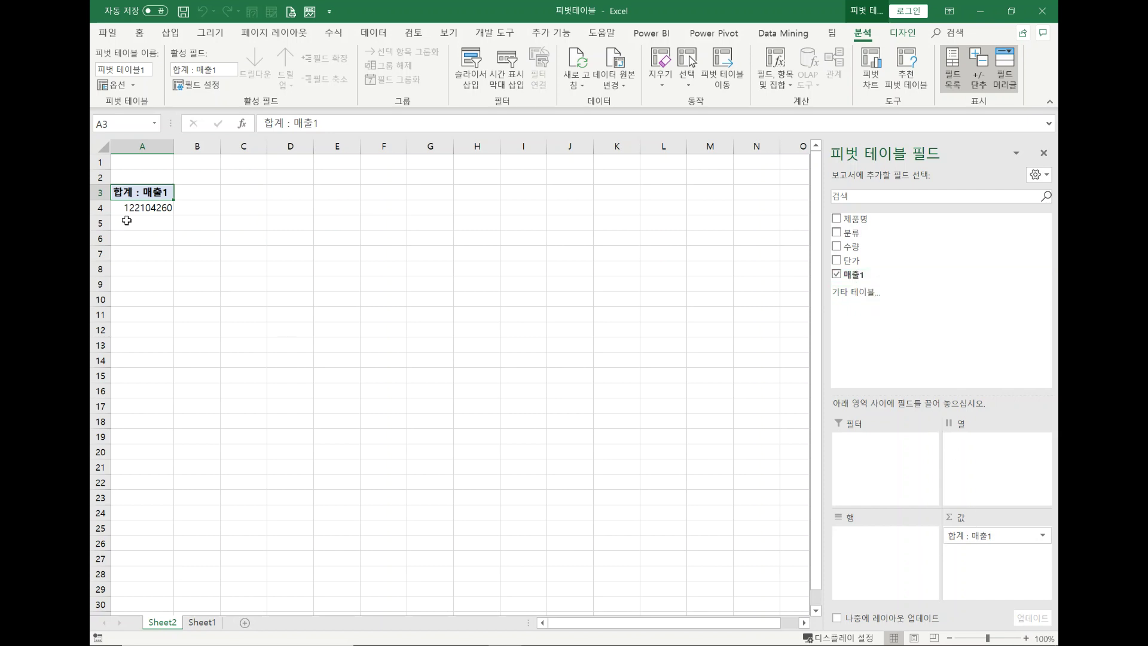
pyautogui.moveTo(154, 213)
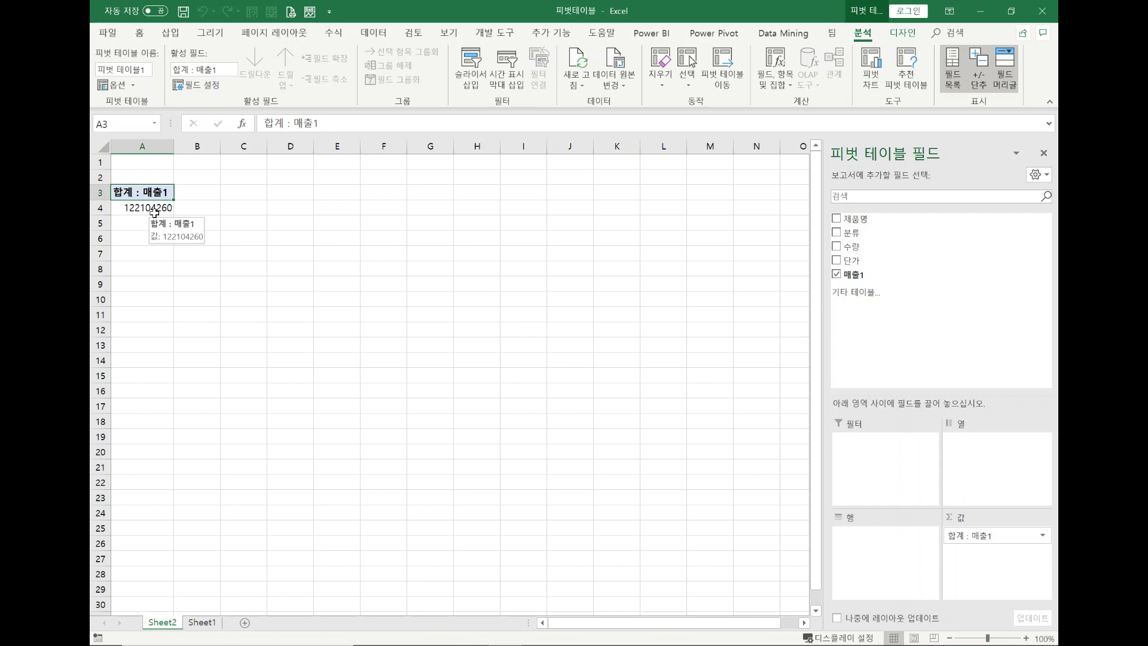
pyautogui.click(205, 623)
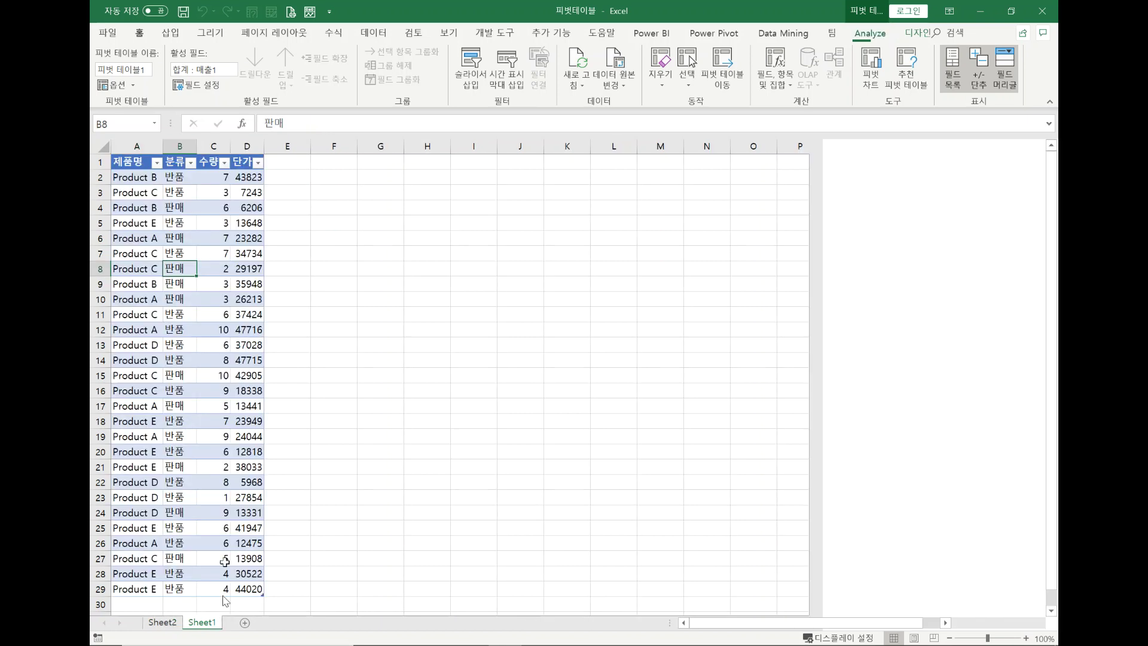
pyautogui.click(292, 162)
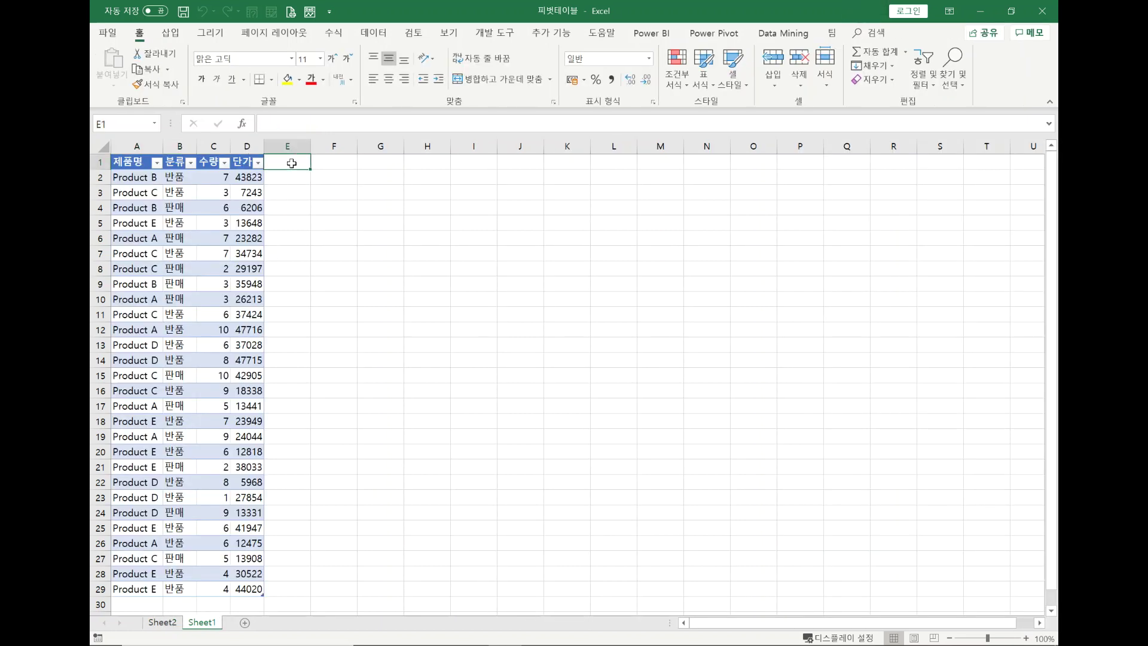
pyautogui.write('매출')
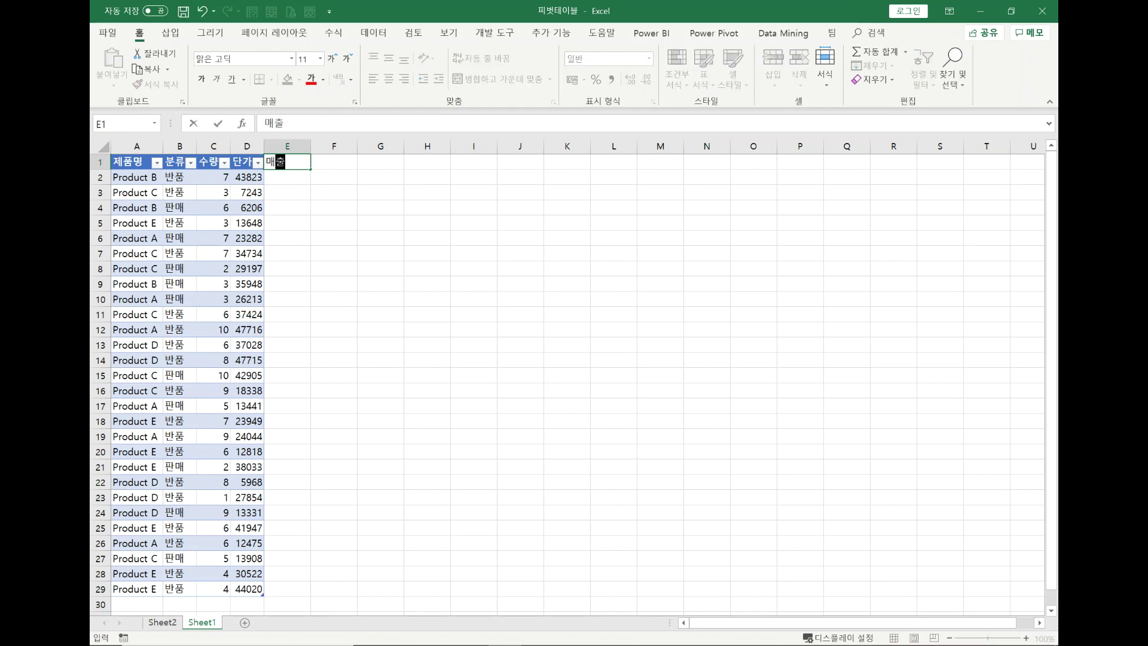
pyautogui.press('Return')
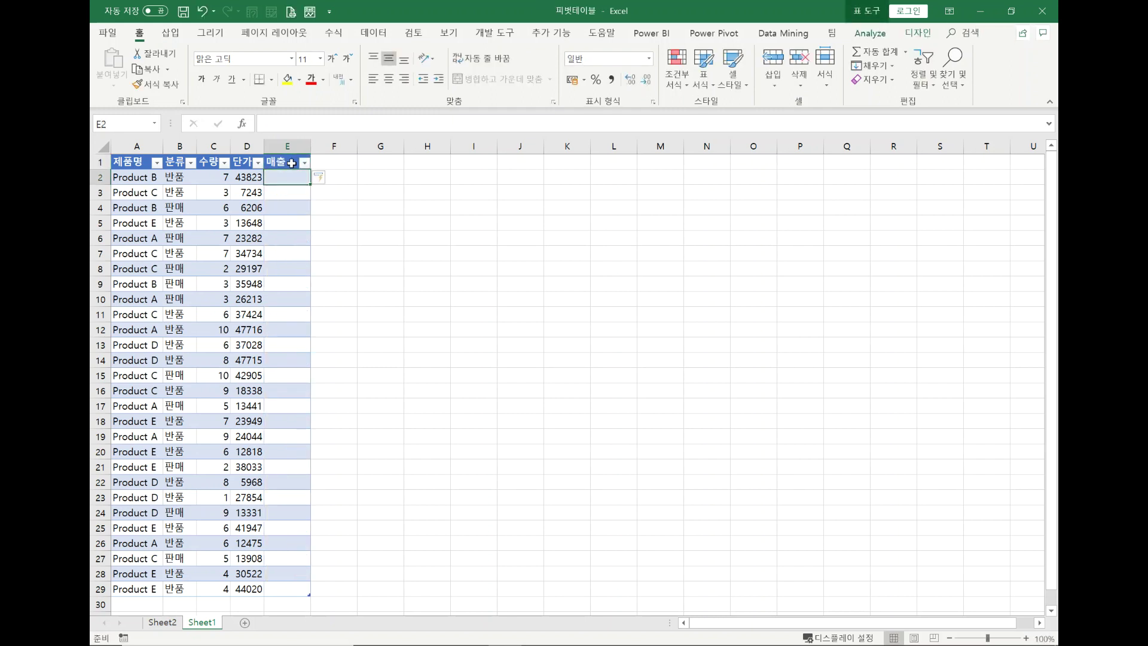
pyautogui.write('=')
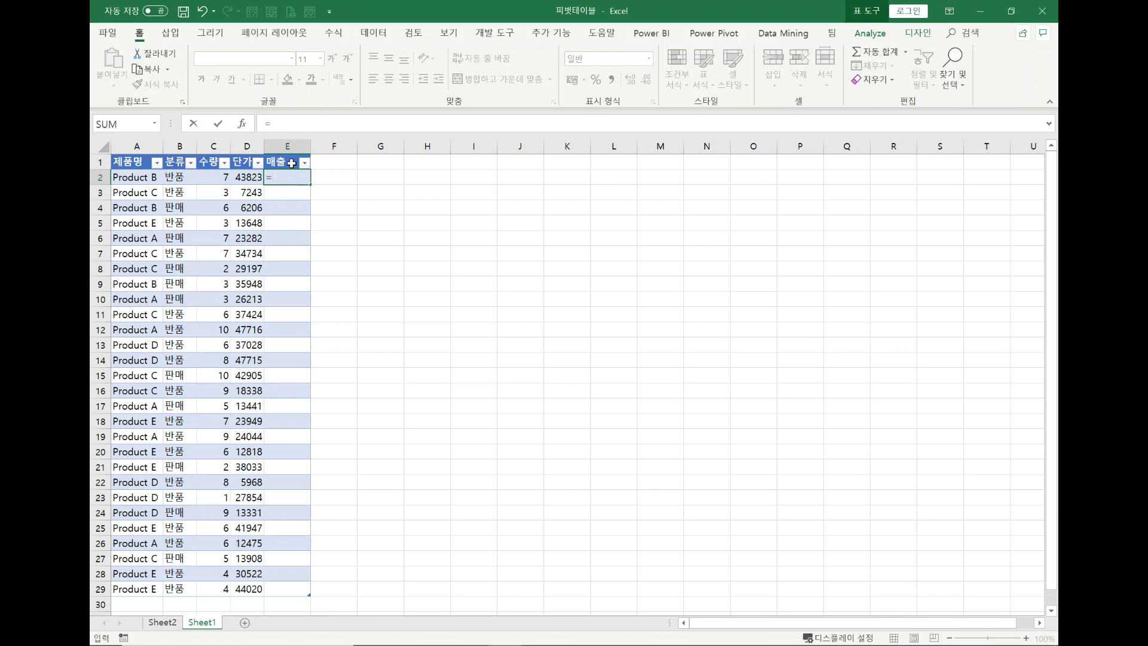
pyautogui.click(217, 179)
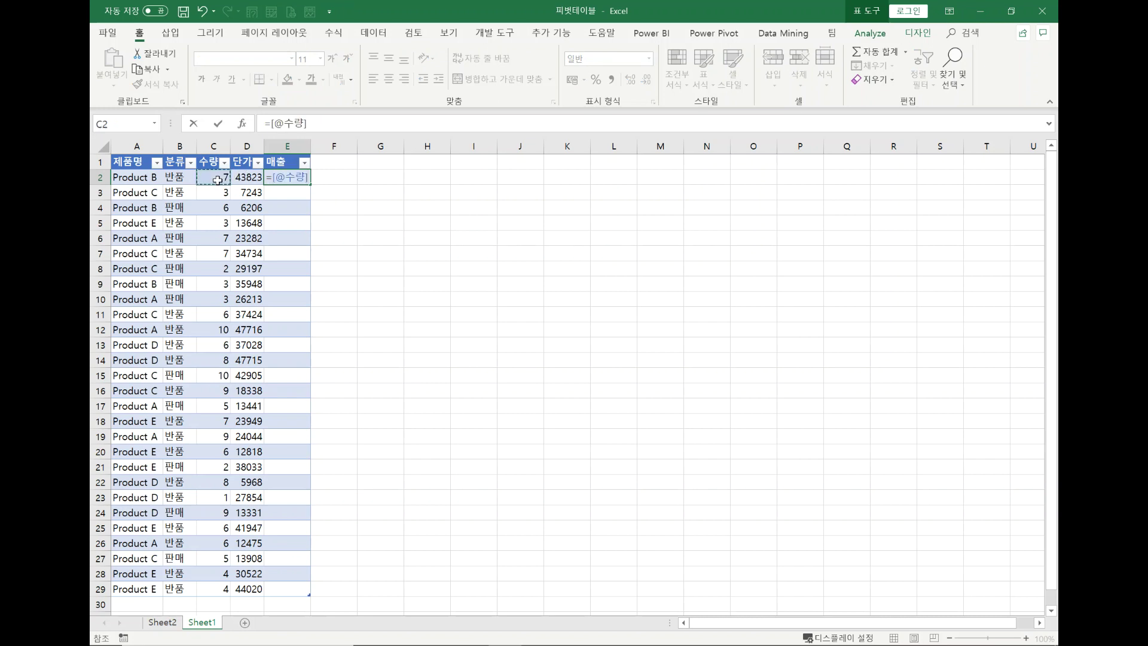
pyautogui.write('*')
pyautogui.click(244, 175)
pyautogui.press('Return')
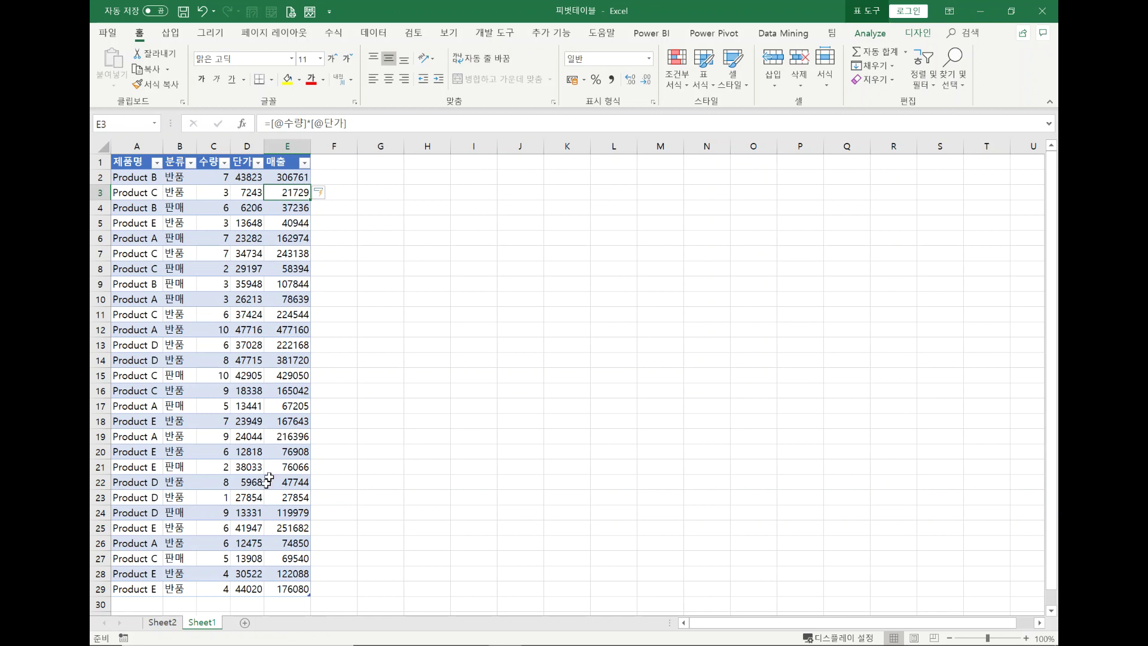
# - Refresh the pivot table on Sheet2 and add the 매출 field to its values beside 매출1
pyautogui.click(173, 622)
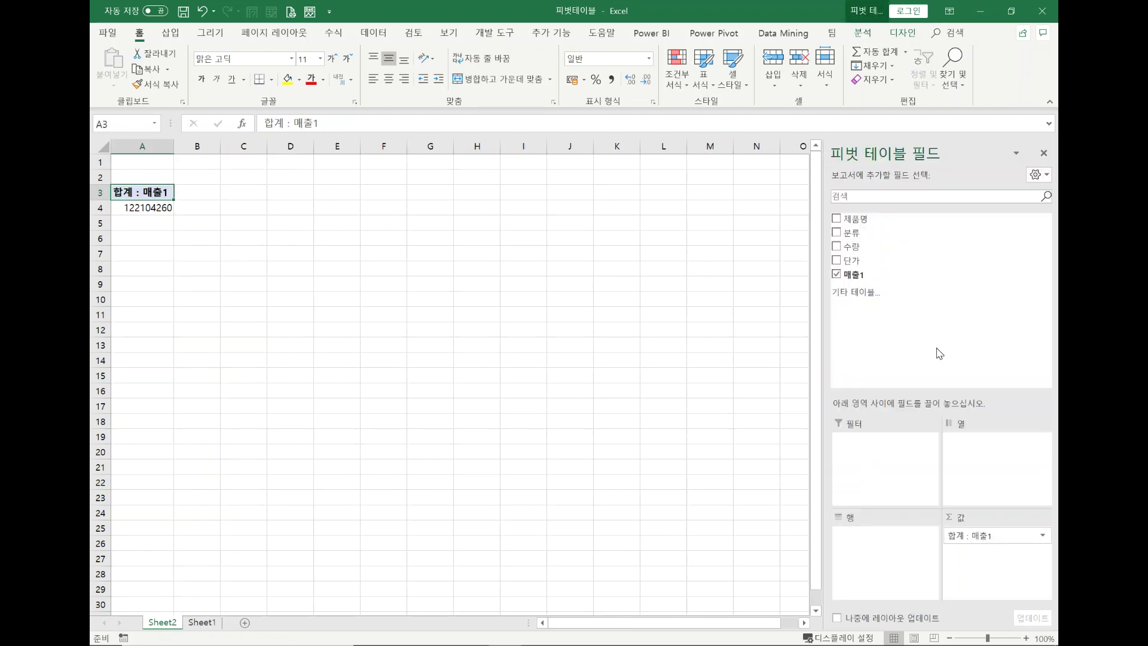
pyautogui.click(865, 34)
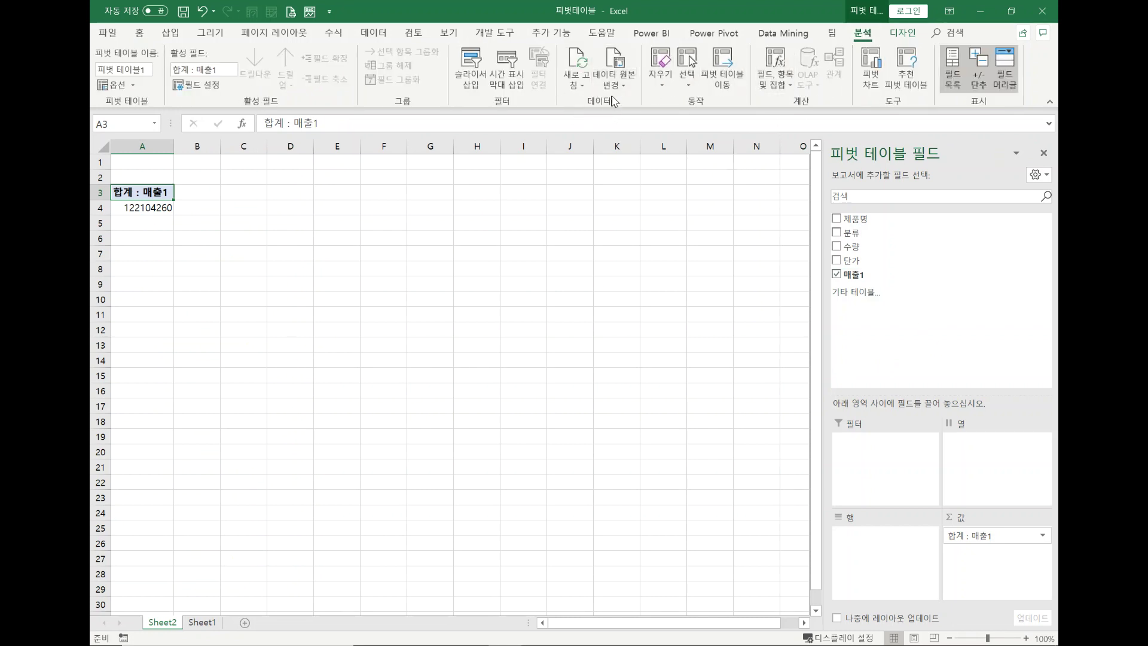
pyautogui.click(582, 64)
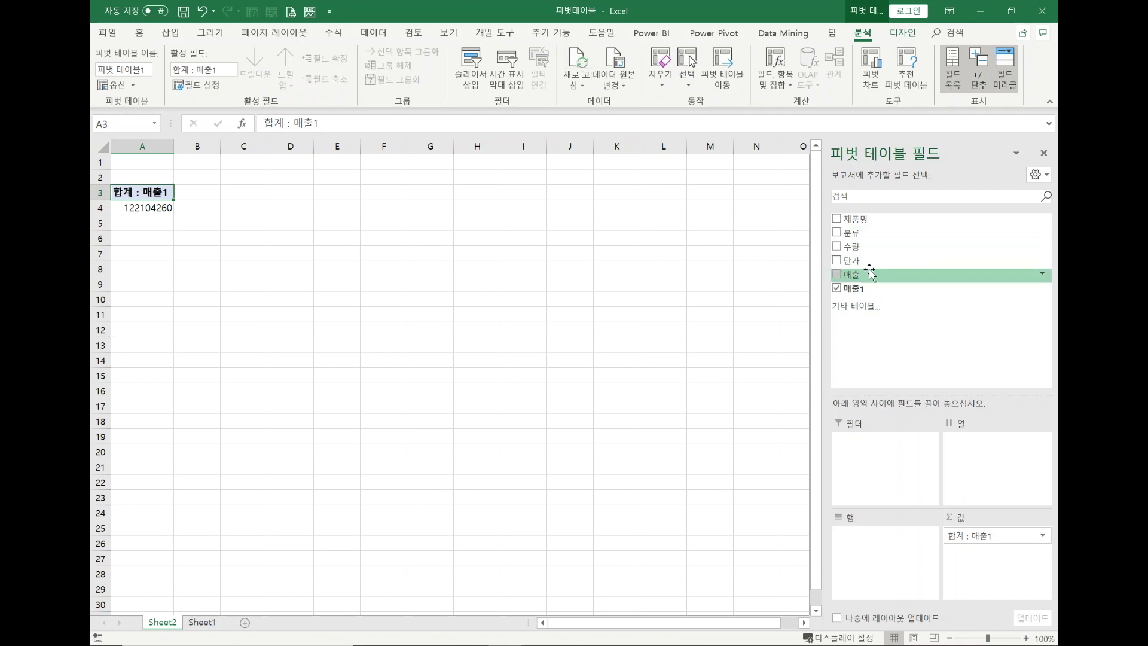
pyautogui.moveTo(866, 276); pyautogui.dragTo(981, 563)
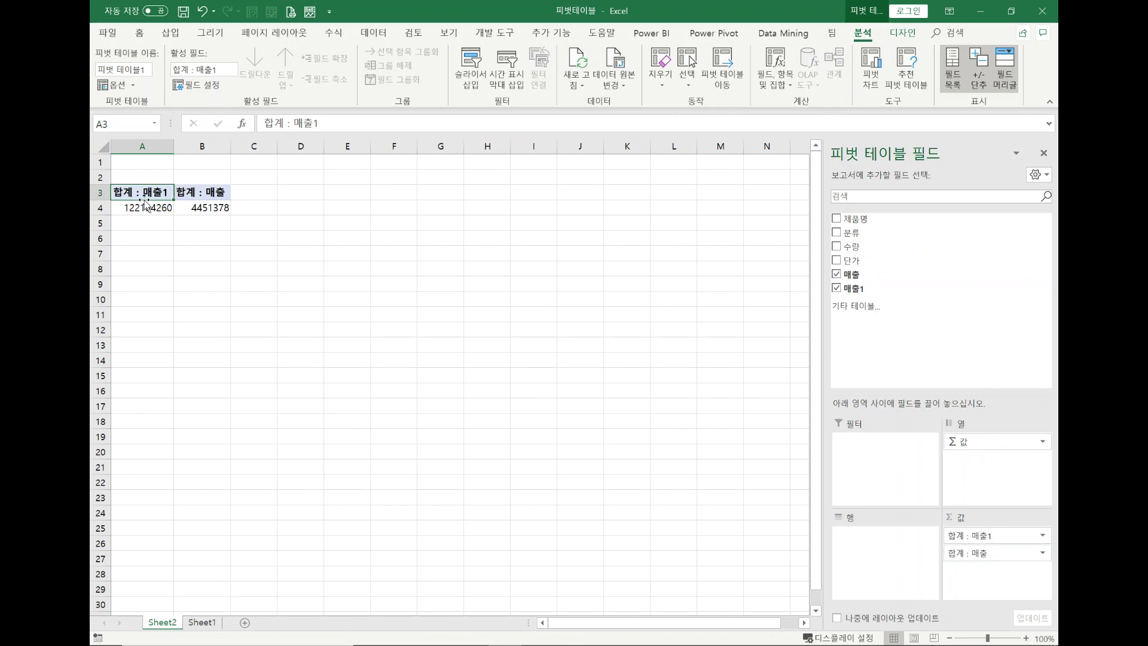
# - Insert a text box over about D4:J14 beside the pivot table and write "단가 * 수량 +" in it
pyautogui.click(210, 189)
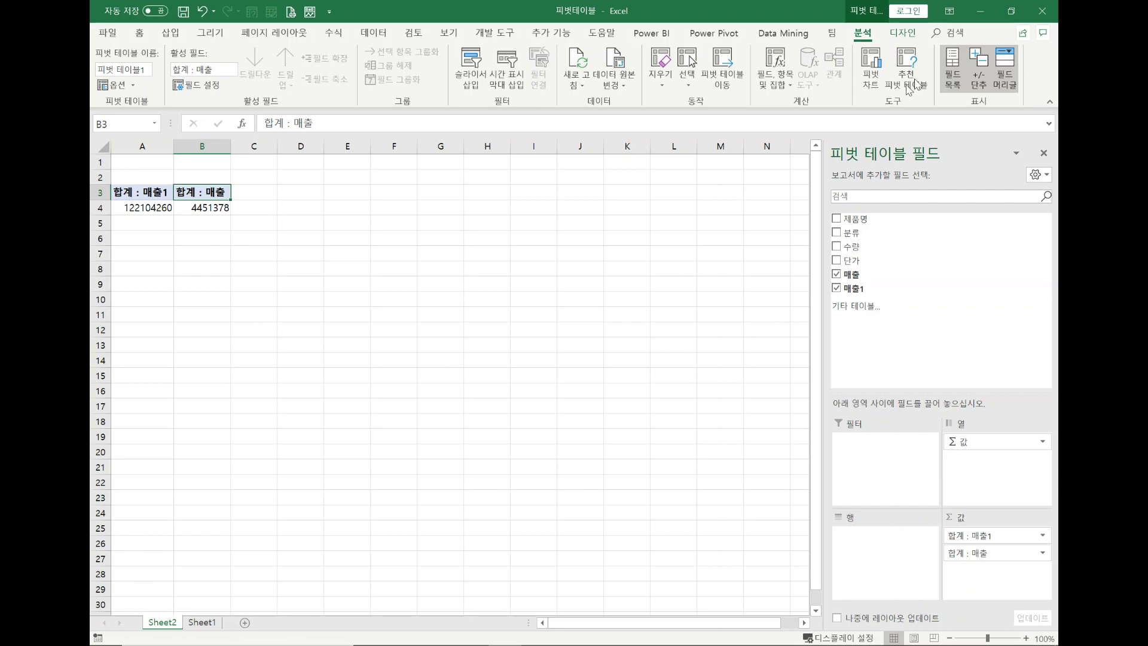
pyautogui.hotkey('alt', 'n')
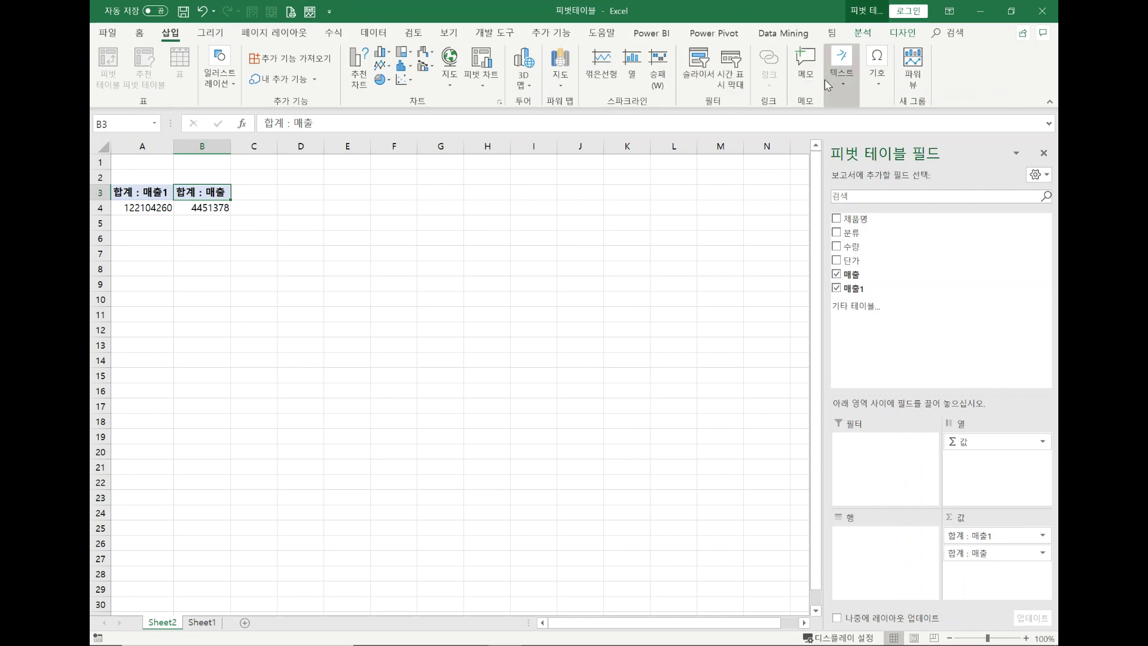
pyautogui.click(842, 69)
pyautogui.click(834, 128)
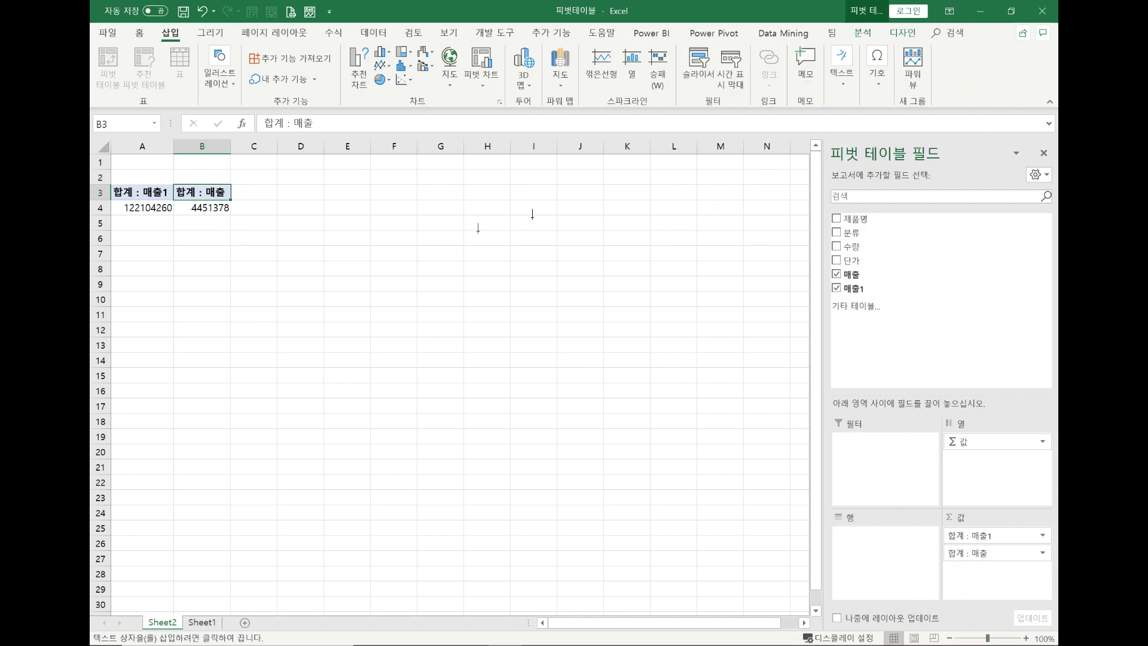
pyautogui.moveTo(307, 201)
pyautogui.mouseDown()
pyautogui.moveTo(625, 361)
pyautogui.moveTo(657, 364)
pyautogui.mouseUp()
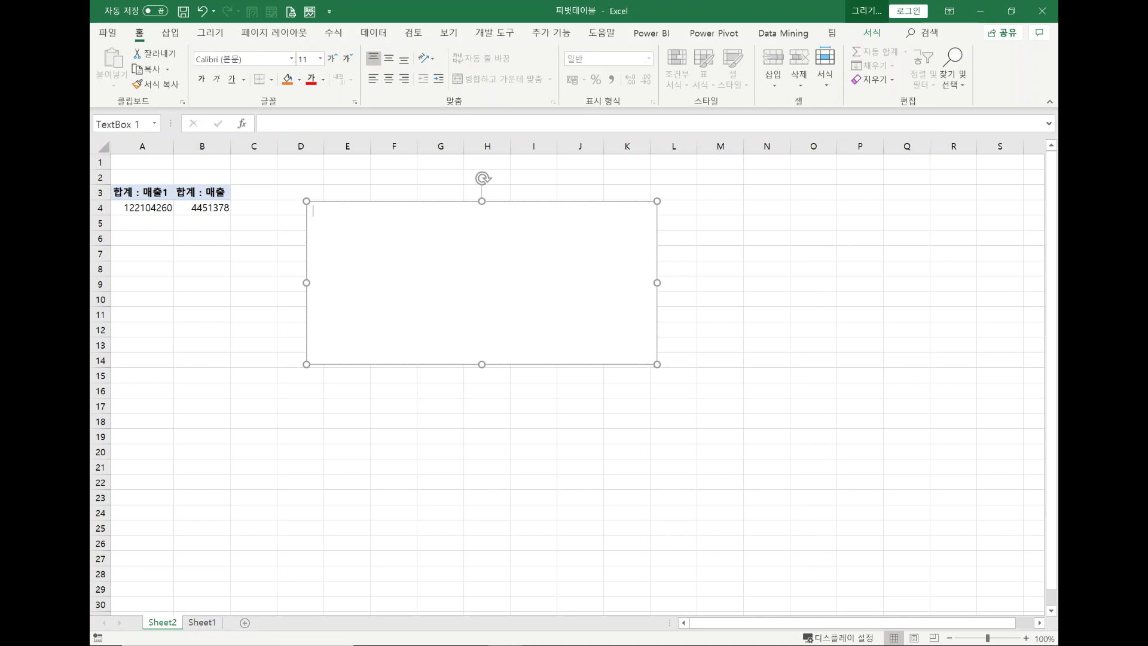
pyautogui.write('다')
pyautogui.write('가 * 수')
pyautogui.write('량')
pyautogui.write('+')
# - Add the line "sum(단가)*sum(수량)" below the first line in the text box
pyautogui.press('Return')
pyautogui.write('단ㄱ')
pyautogui.press('BackSpace')
pyautogui.press('BackSpace')
pyautogui.press('BackSpace')
pyautogui.press('BackSpace')
pyautogui.write('sum(단')
pyautogui.press('BackSpace')
pyautogui.press('BackSpace')
pyautogui.write('디단가')
pyautogui.write(')')
pyautogui.write('*')
pyautogui.write('sum')
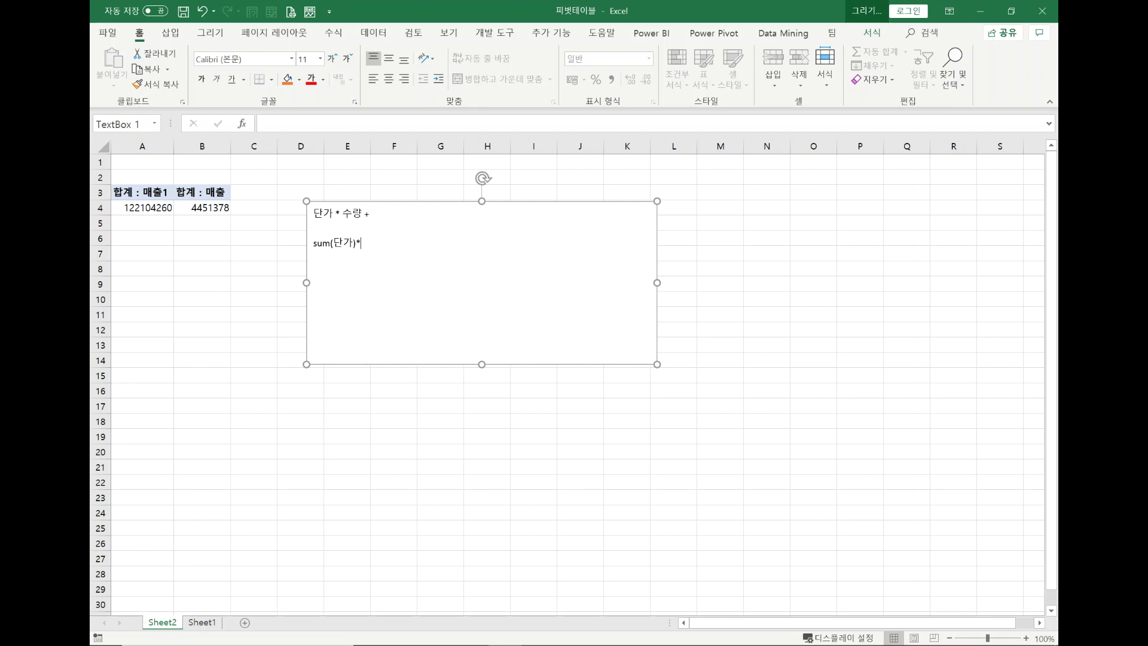
pyautogui.write('(수량')
pyautogui.write(')')
# - Add a third line reading "단가 + 수량 * 비율" to the text box
pyautogui.write('단가')
pyautogui.write(' + 수량')
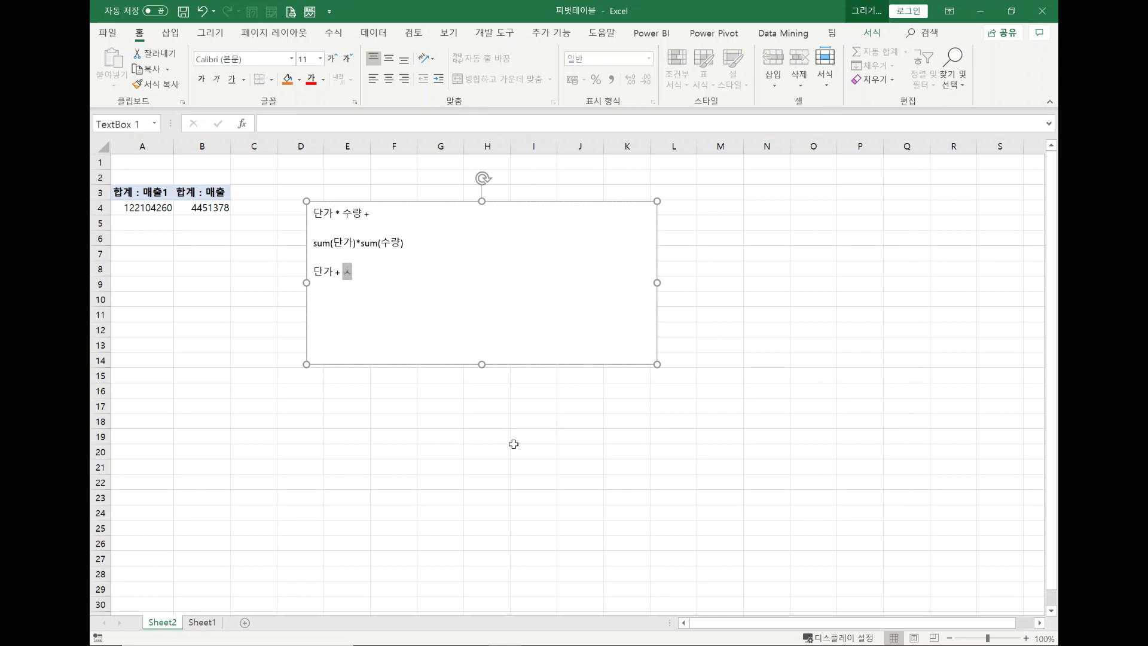
pyautogui.write(' * 비율')
pyautogui.click(392, 271)
pyautogui.press('Return')
pyautogui.press('Return')
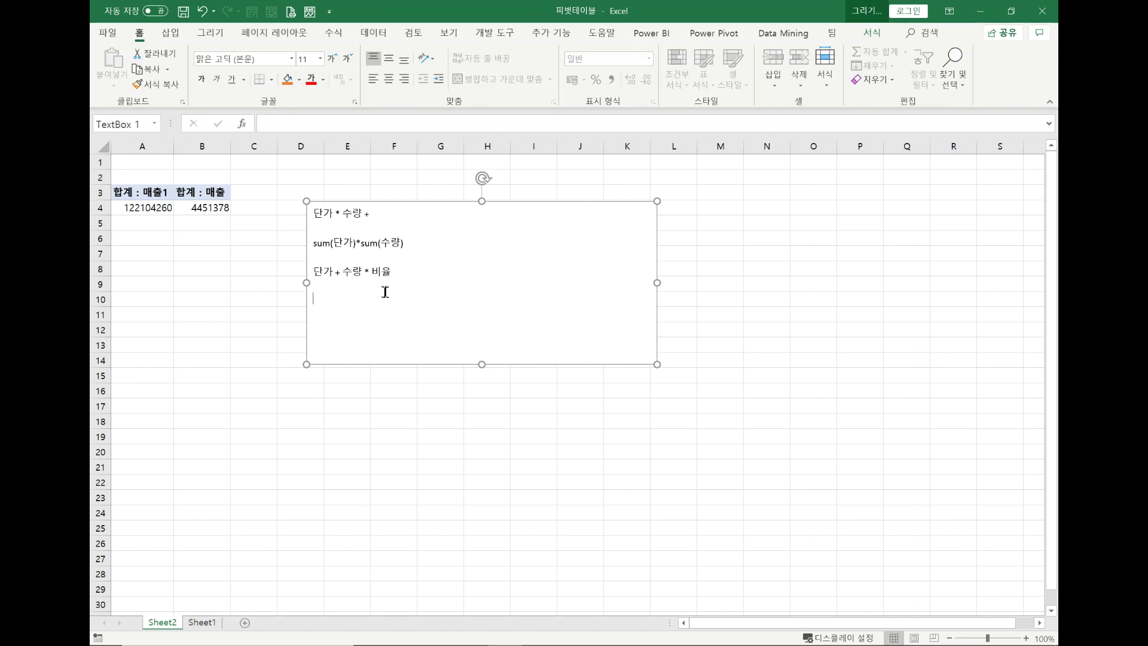
# - Enclose "단가 + 수량" in parentheses in the third line of the text box
pyautogui.moveTo(343, 272)
pyautogui.mouseDown()
pyautogui.moveTo(392, 272)
pyautogui.moveTo(333, 272)
pyautogui.mouseUp()
pyautogui.click(313, 271)
pyautogui.write('(')
pyautogui.write(')')
pyautogui.press('BackSpace')
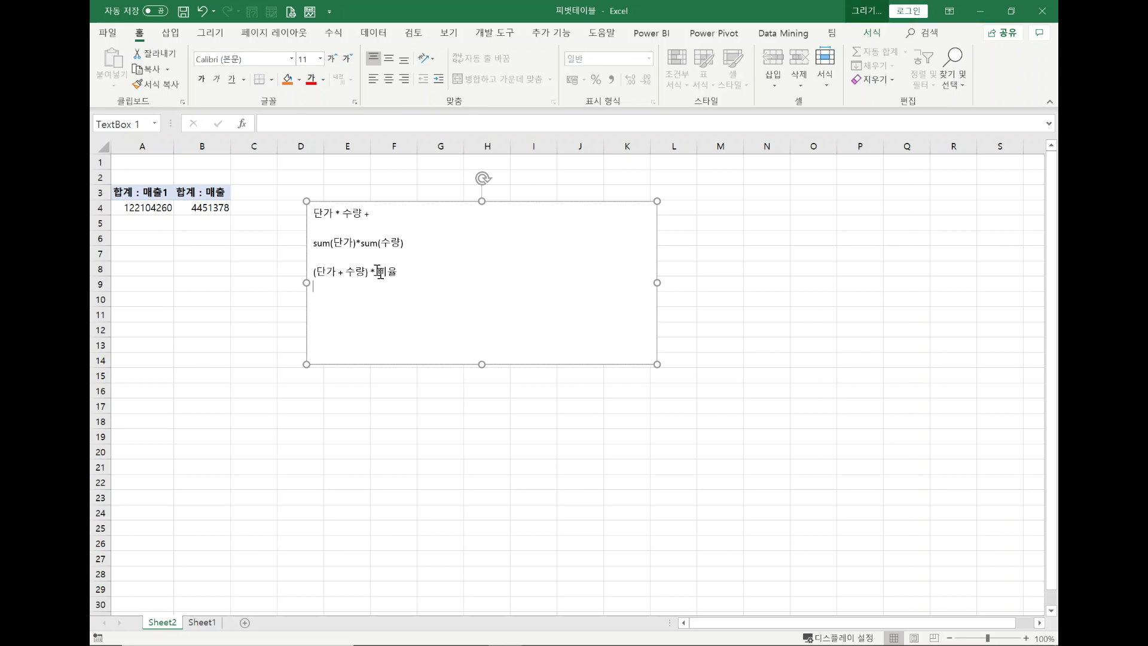
# - Move the formula text box up to about cell E2, and delete it from the sheet
pyautogui.click(313, 256)
pyautogui.hotkey('shift', 'Right')
pyautogui.hotkey('shift', 'Right')
pyautogui.hotkey('shift', 'Right')
pyautogui.click(436, 284)
pyautogui.press('Return')
pyautogui.moveTo(518, 200); pyautogui.dragTo(554, 172)
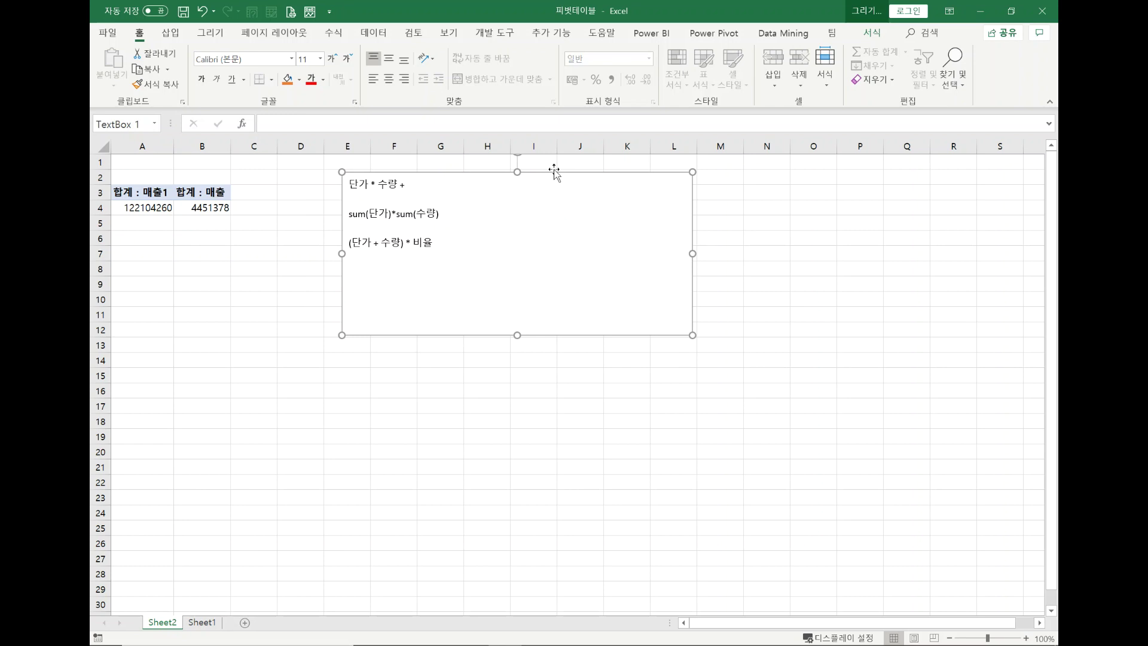
pyautogui.press('Delete')
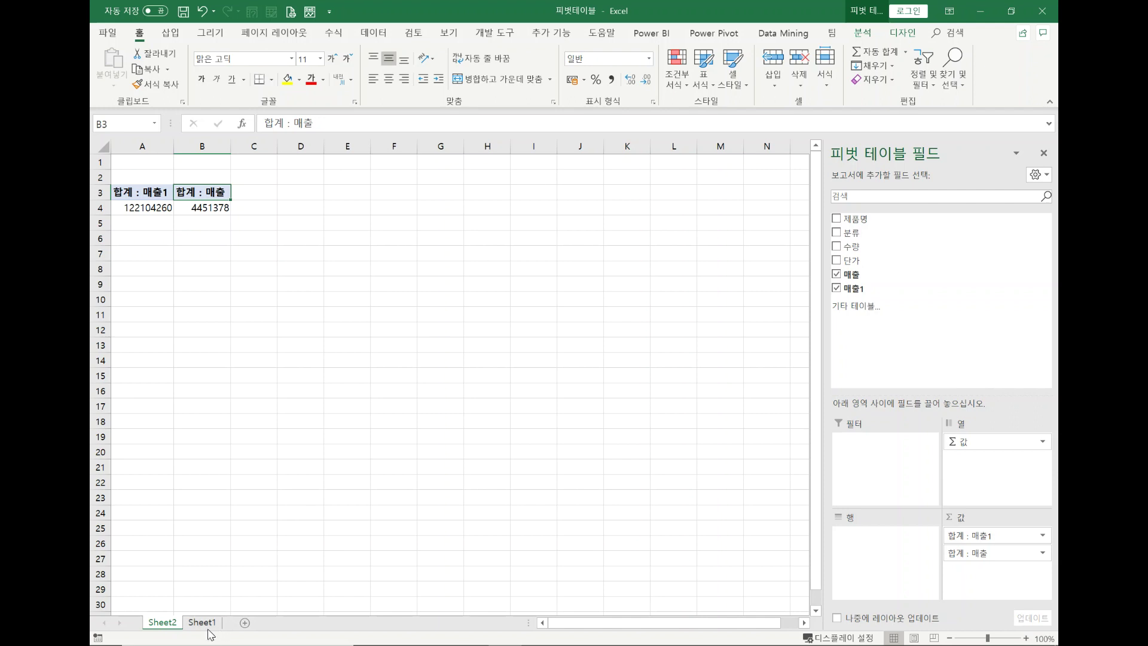
# - Delete the pivot table worksheet Sheet2 permanently
pyautogui.rightClick(175, 625)
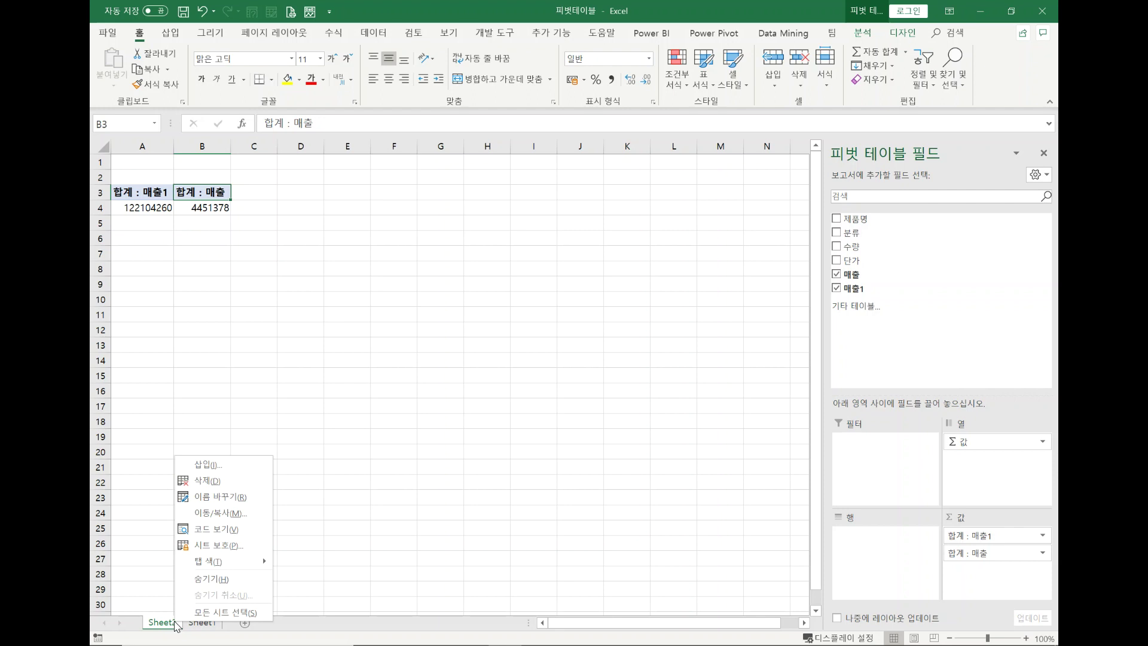
pyautogui.click(220, 481)
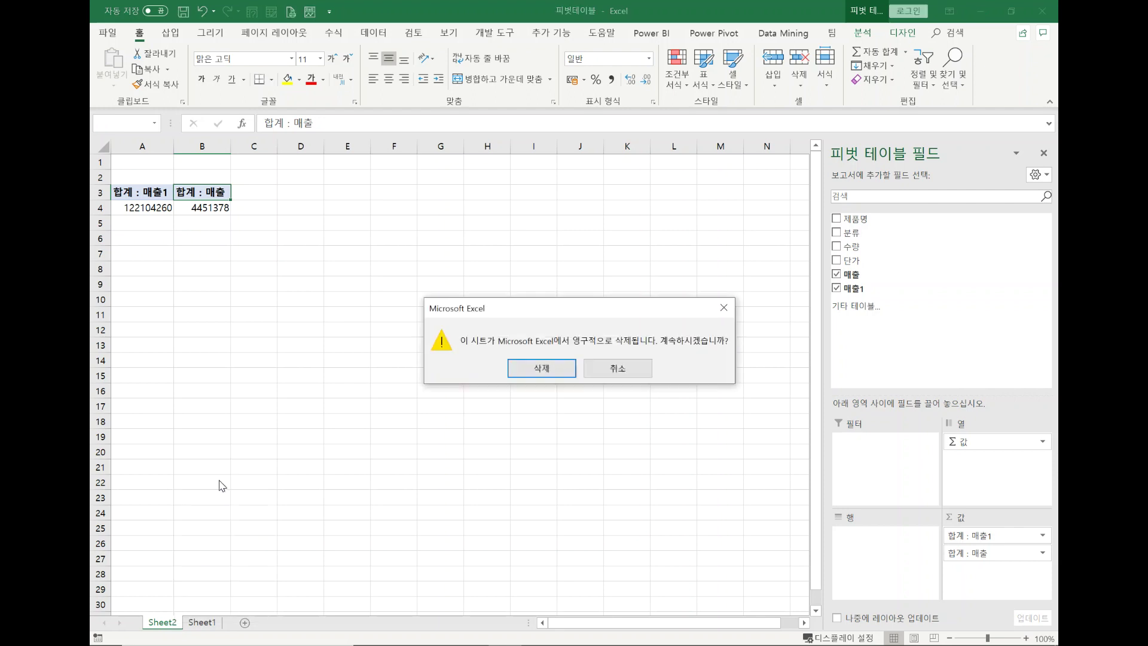
pyautogui.click(543, 370)
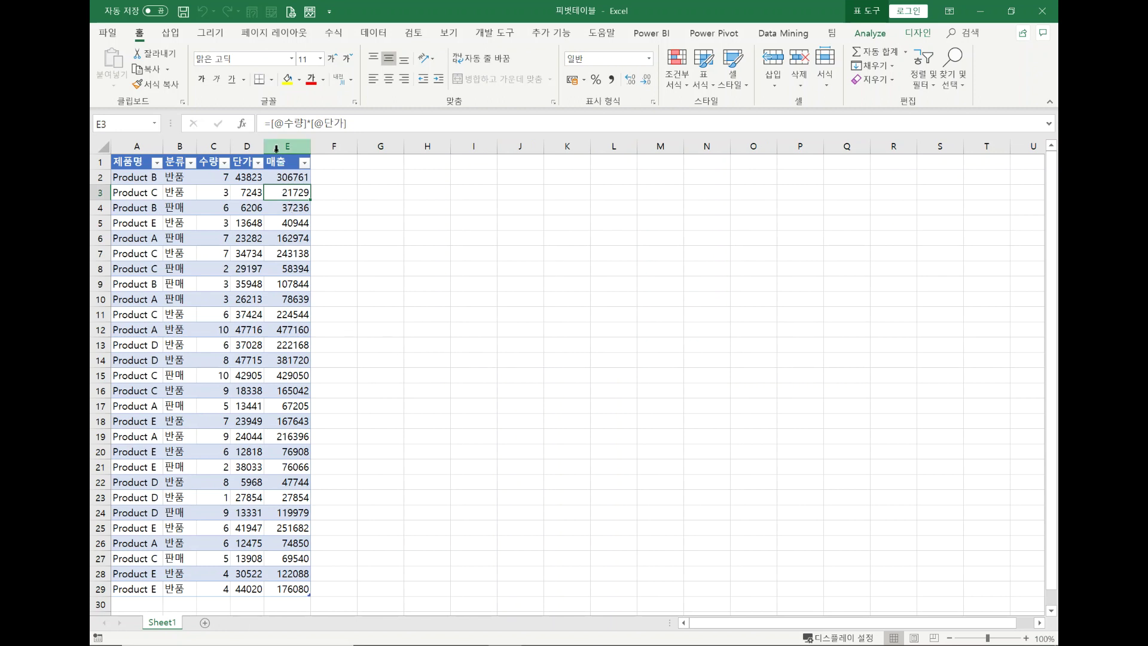
# - Delete the 매출 column E from the source table and select a cell inside the table
pyautogui.click(278, 146)
pyautogui.hotkey('ctrl', '-')
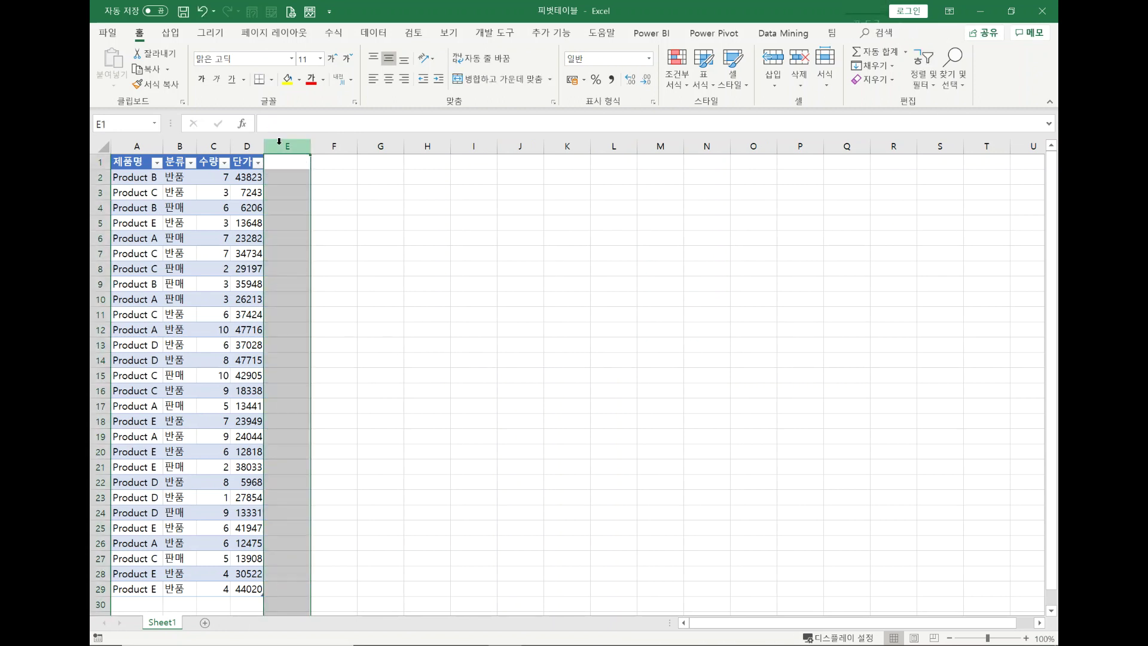
pyautogui.click(236, 299)
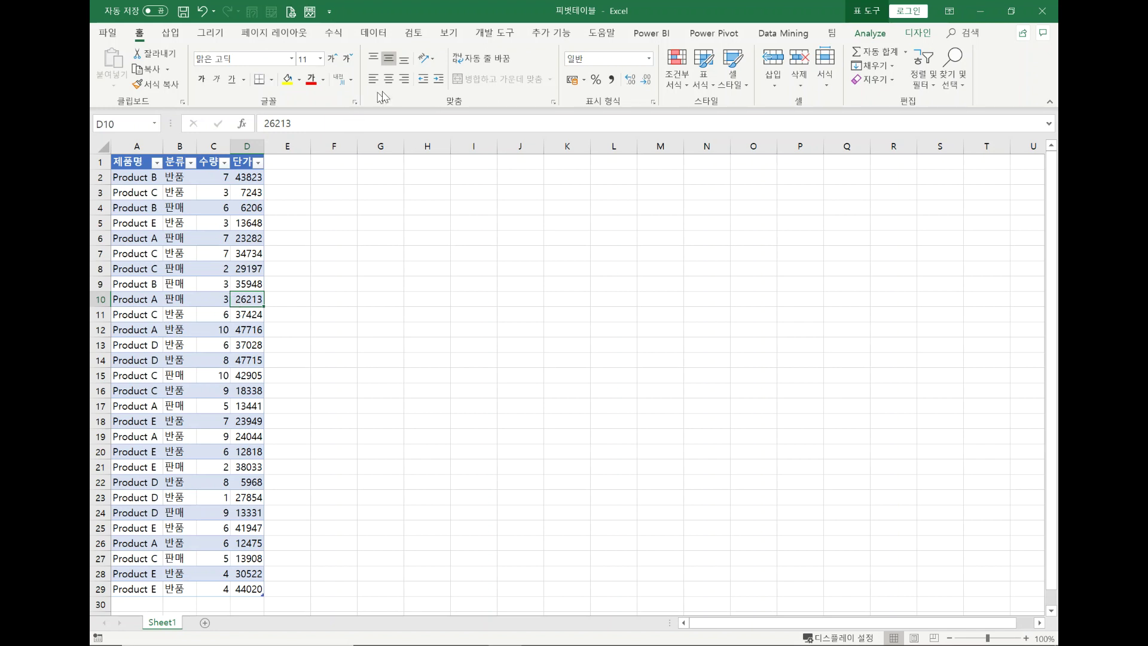
# - Open the Power Pivot data model window, review the other data sources offered for table import, and return to the workbook
pyautogui.click(716, 34)
pyautogui.click(119, 88)
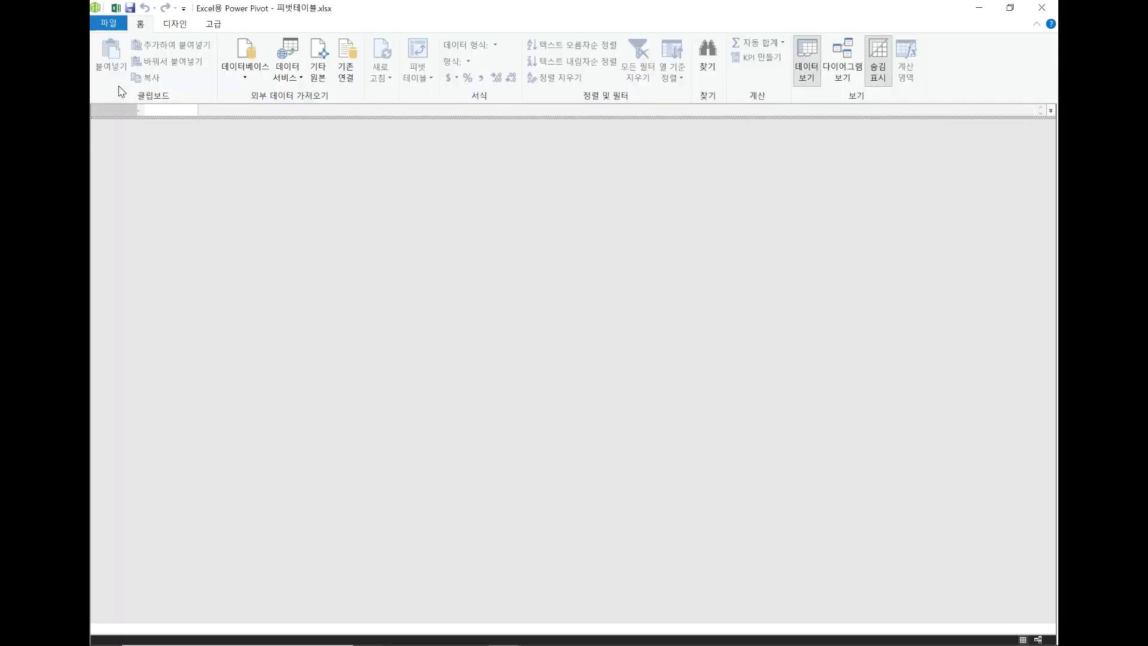
pyautogui.click(317, 67)
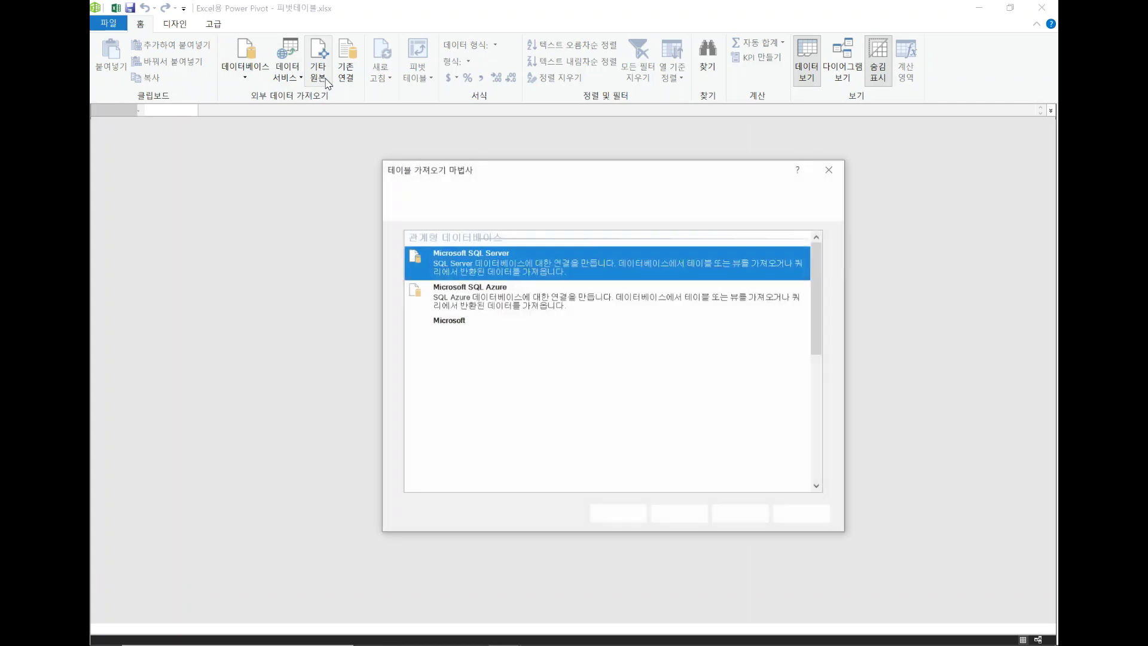
pyautogui.scroll(-10, 516, 320)
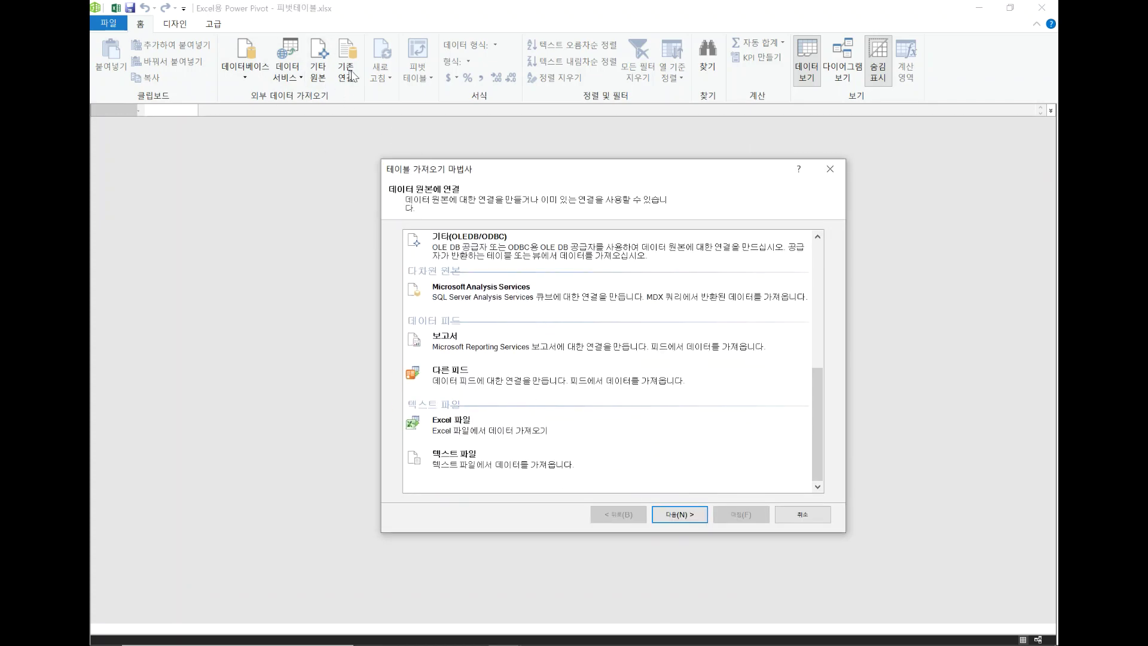
pyautogui.click(802, 514)
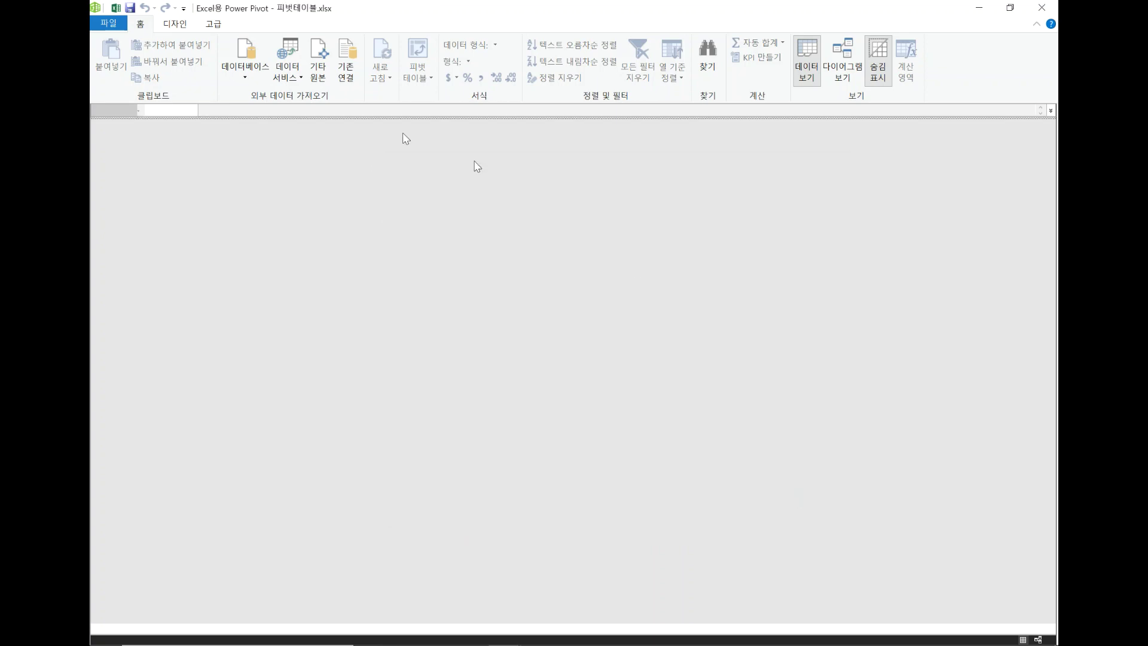
pyautogui.click(116, 7)
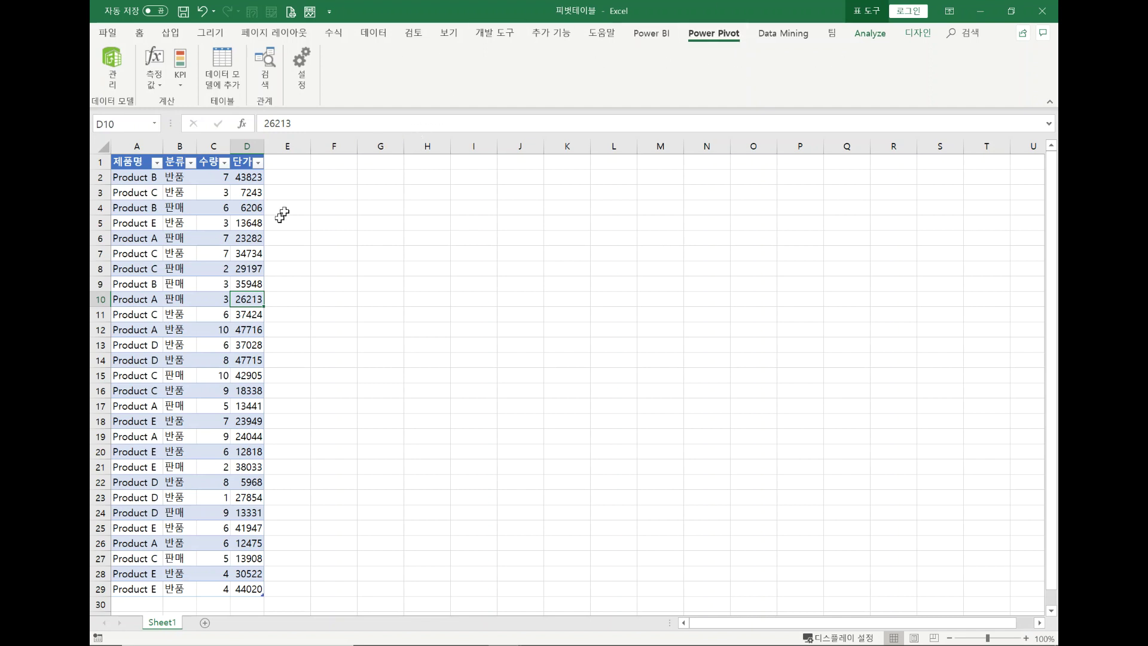
pyautogui.click(204, 256)
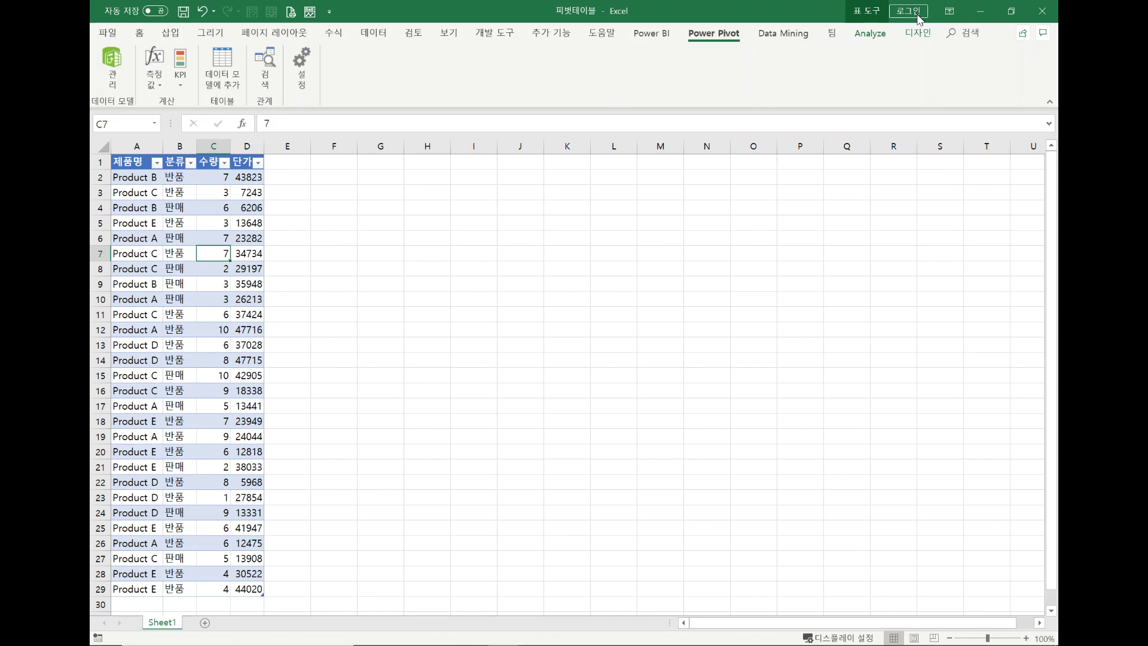
pyautogui.click(918, 33)
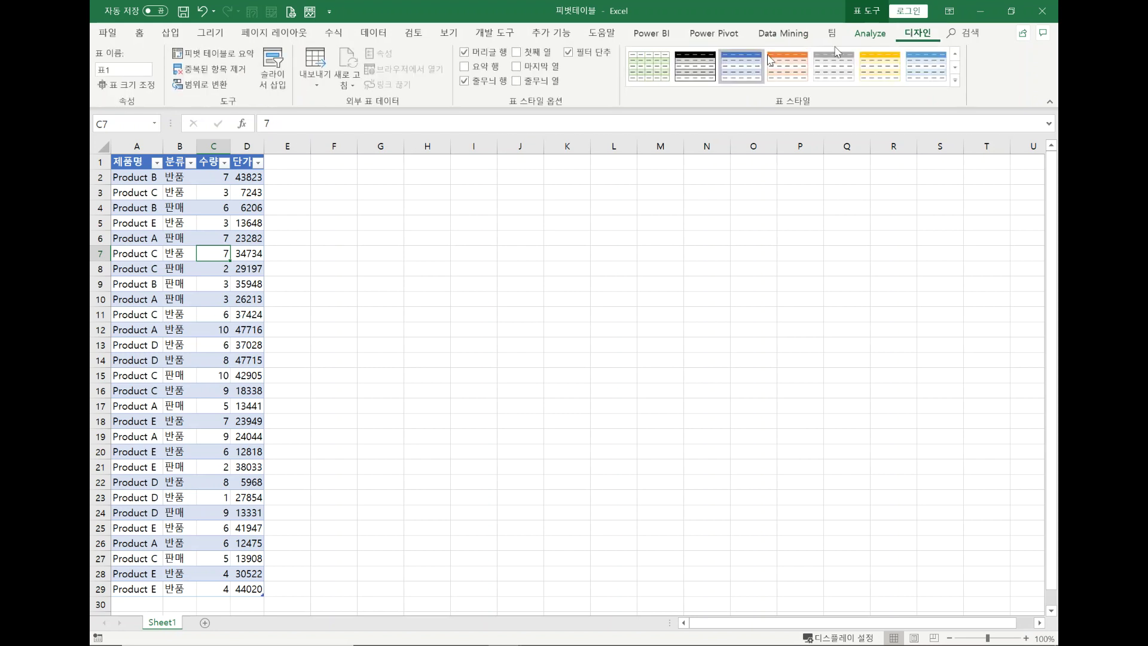
pyautogui.click(232, 60)
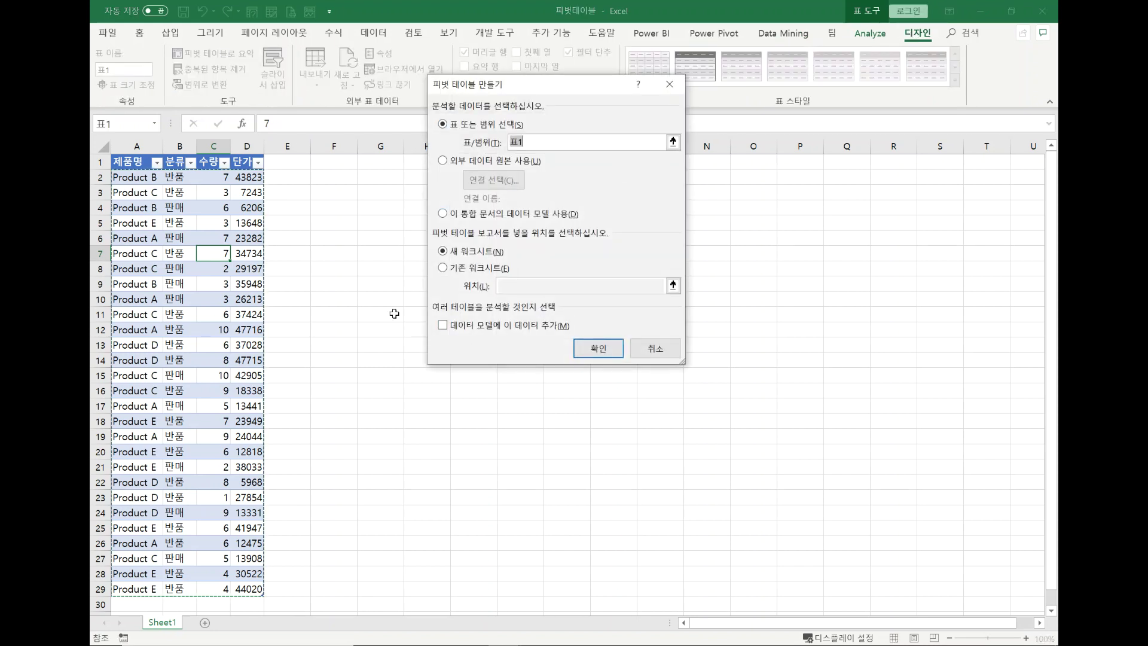
pyautogui.click(443, 325)
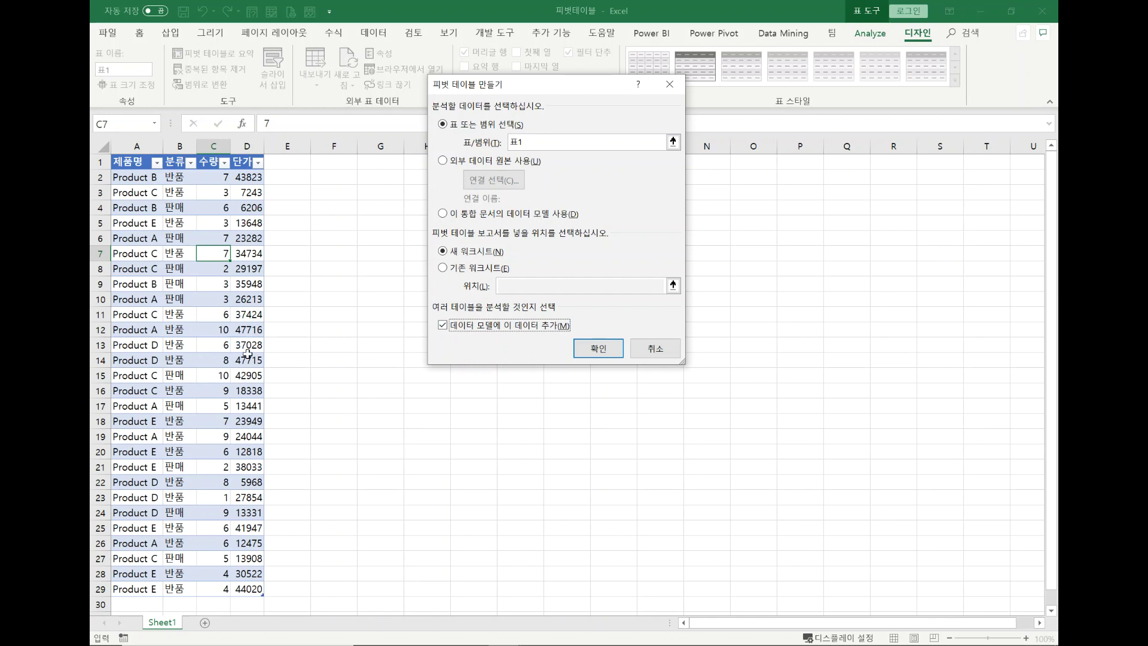
pyautogui.click(663, 351)
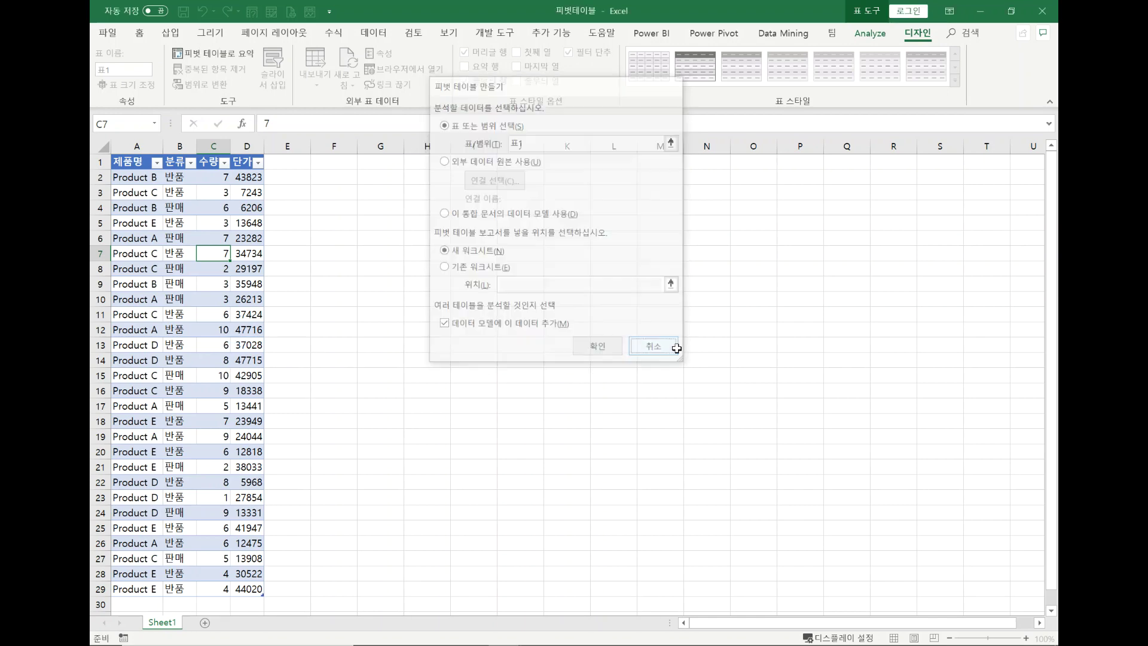
# - Check the contents of the Power Pivot data model and return to the source worksheet
pyautogui.click(715, 33)
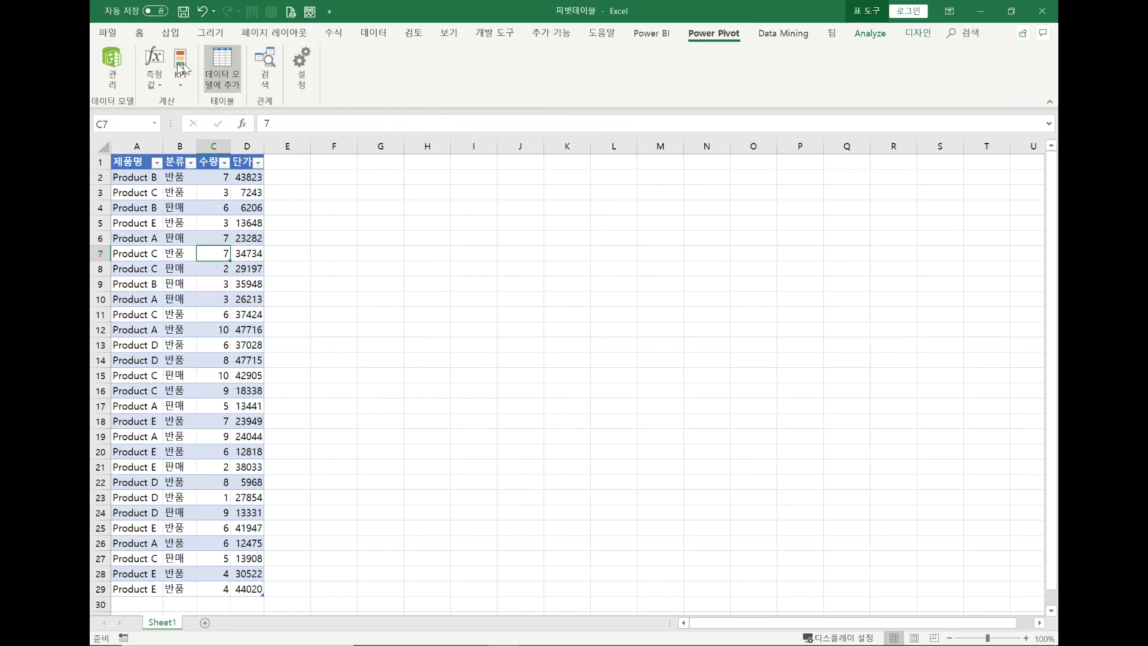
pyautogui.click(113, 75)
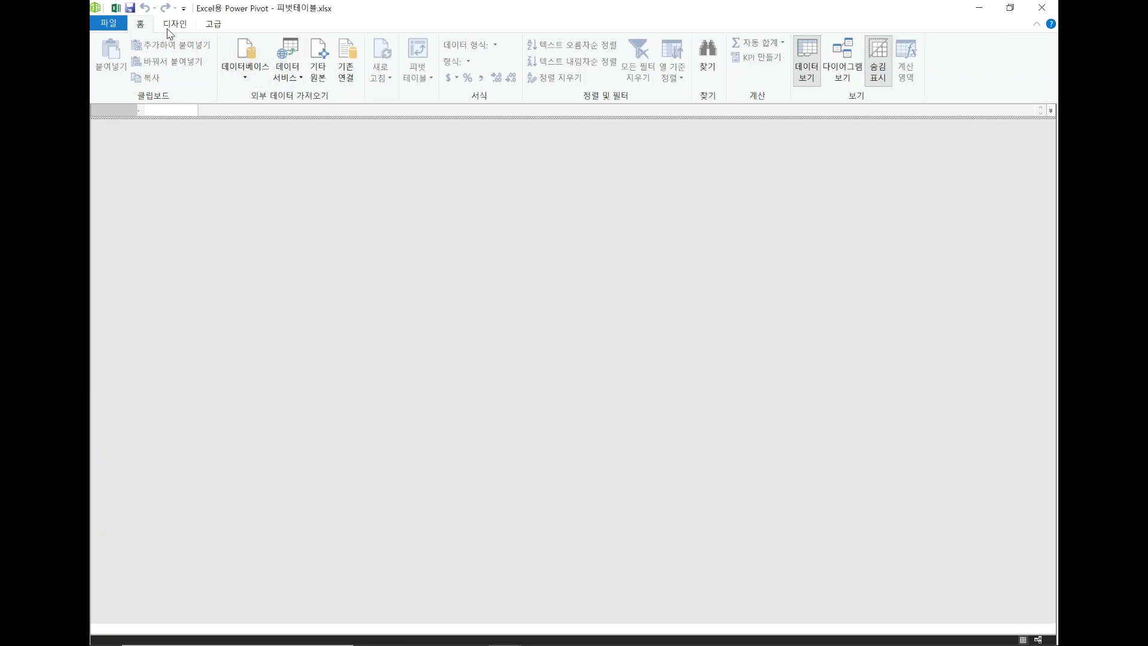
pyautogui.click(115, 8)
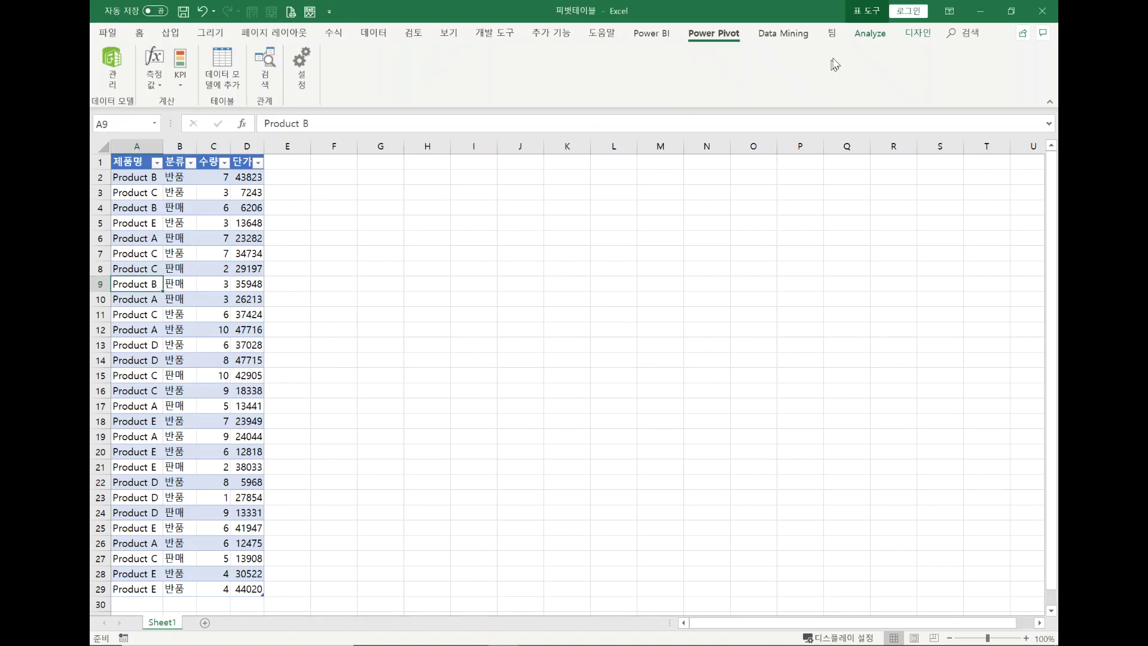
# - Create a pivot table from 표1 on a new worksheet, adding the data to the data model
pyautogui.click(926, 32)
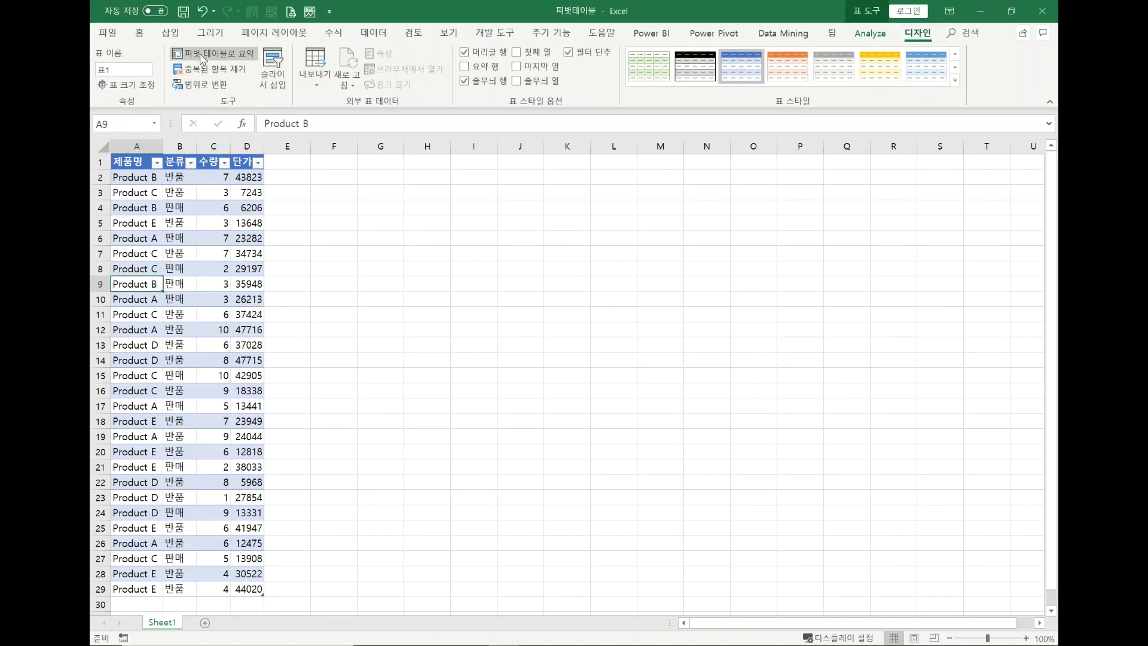
pyautogui.click(202, 59)
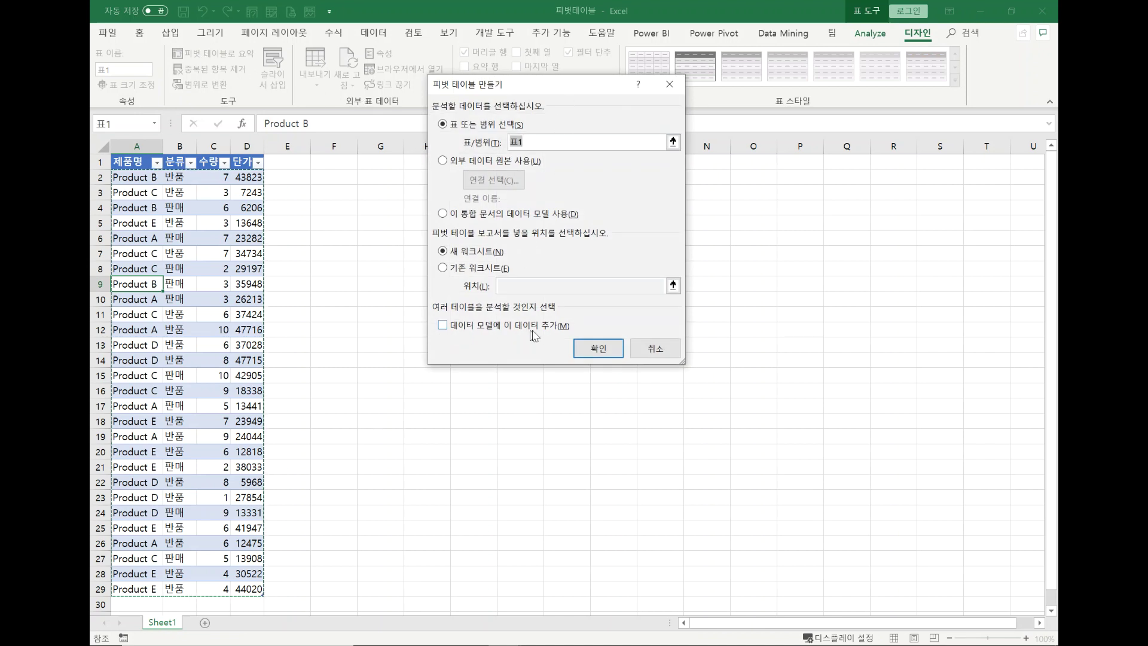
pyautogui.click(443, 325)
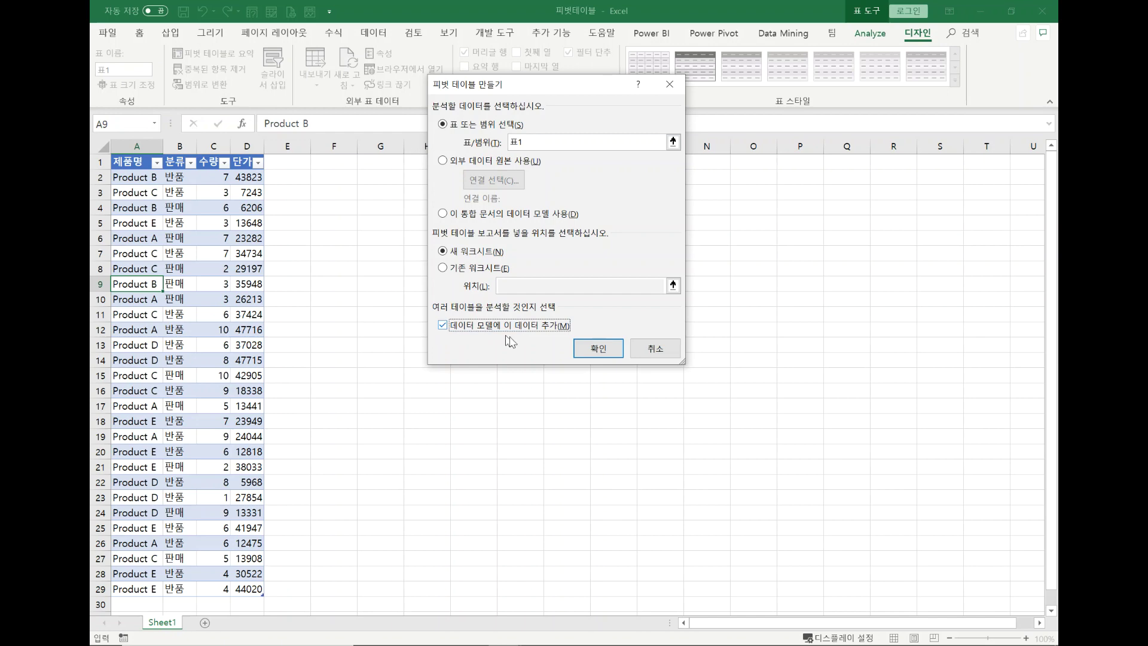
pyautogui.click(598, 349)
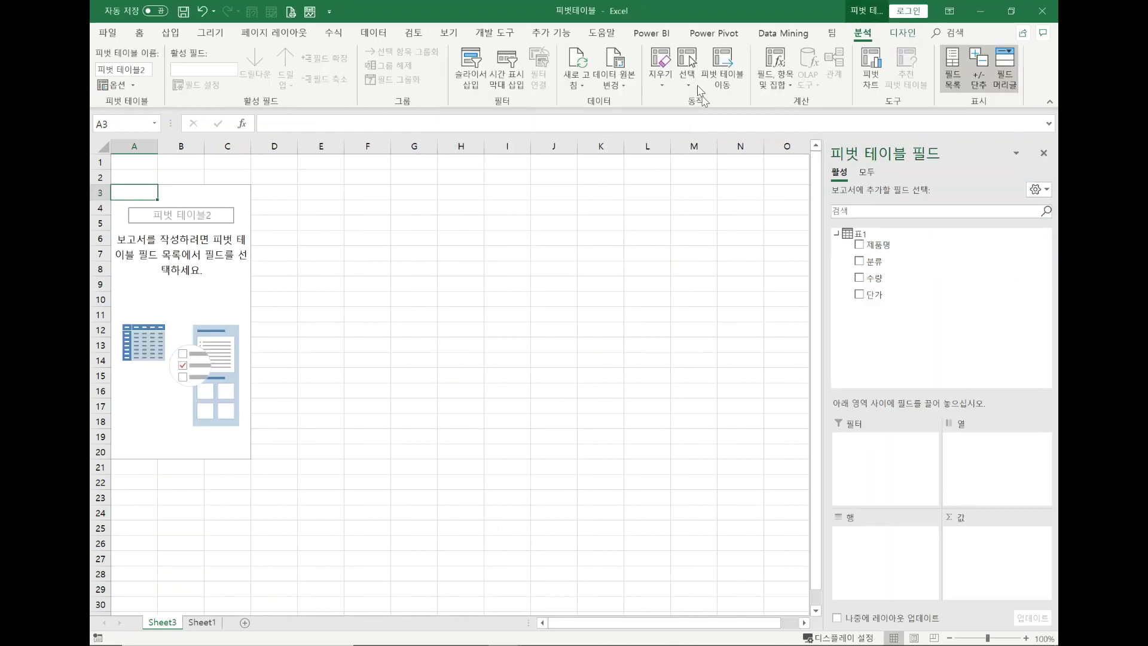
# - View the 표1 data loaded in the Power Pivot data model, and return to the source table on Sheet1
pyautogui.click(720, 38)
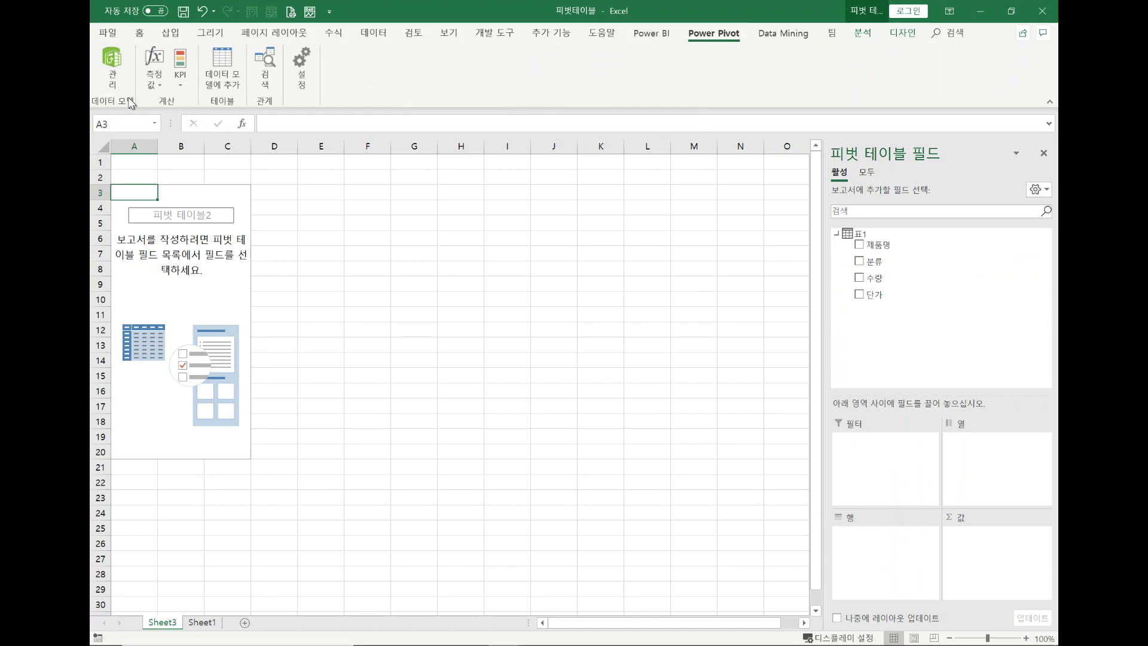
pyautogui.click(114, 68)
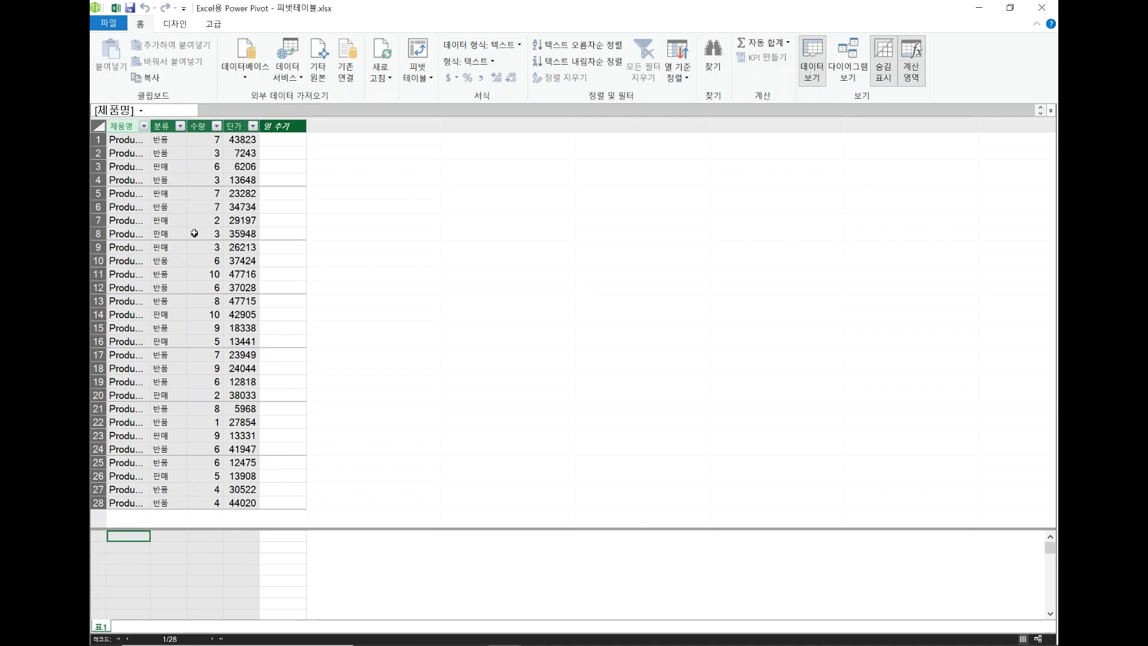
pyautogui.click(115, 9)
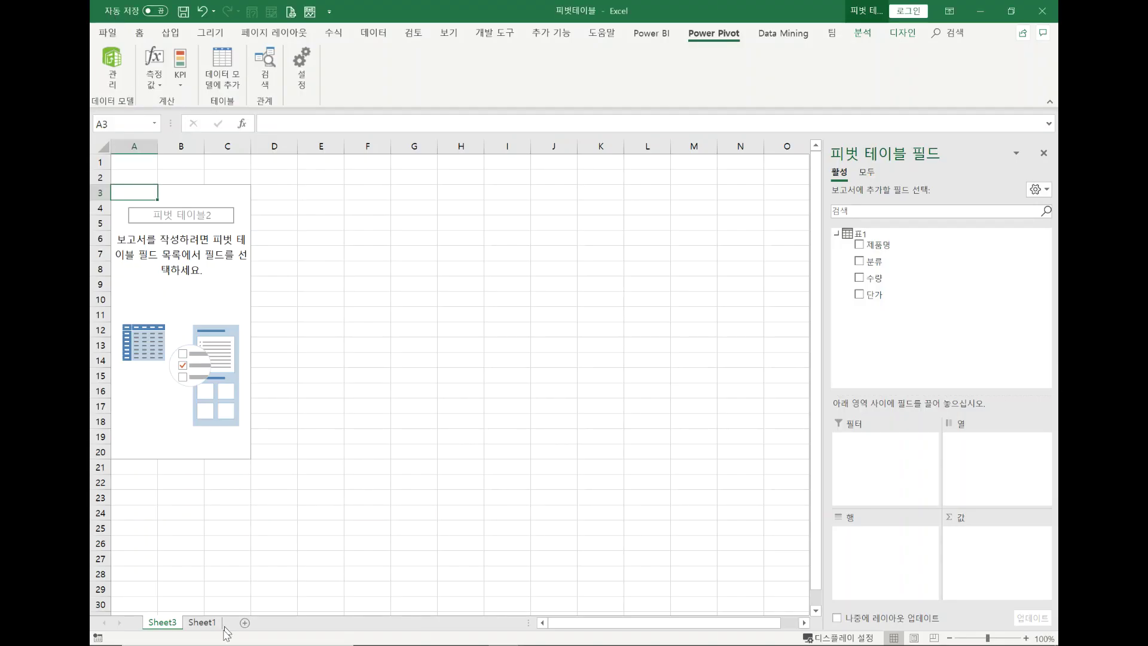
pyautogui.click(201, 623)
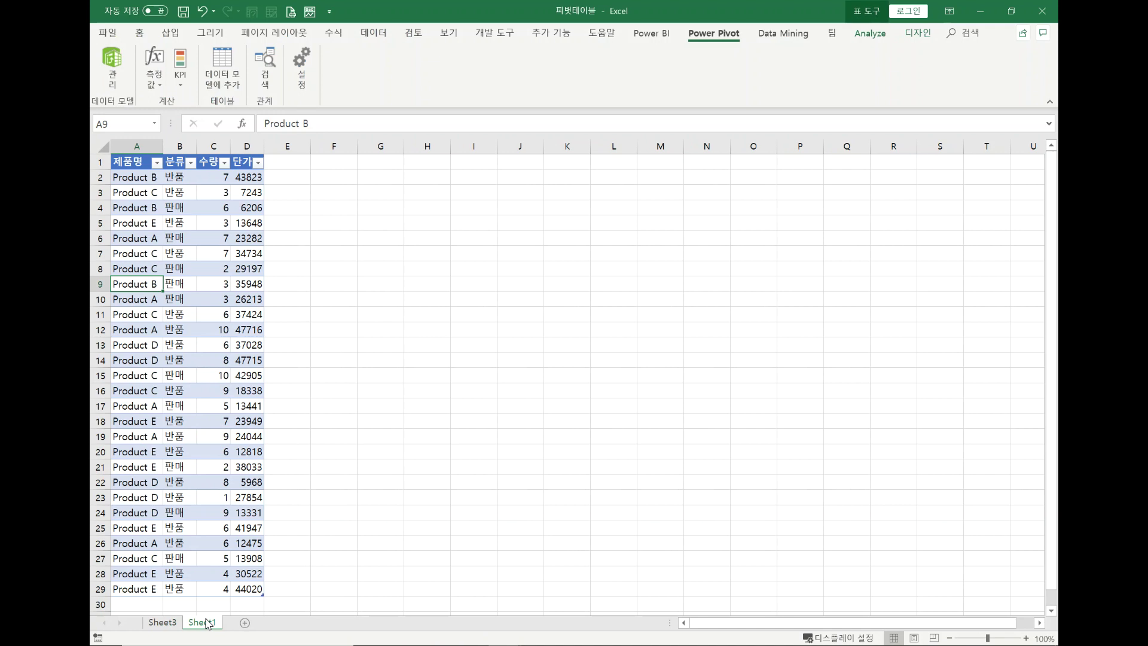
pyautogui.click(194, 253)
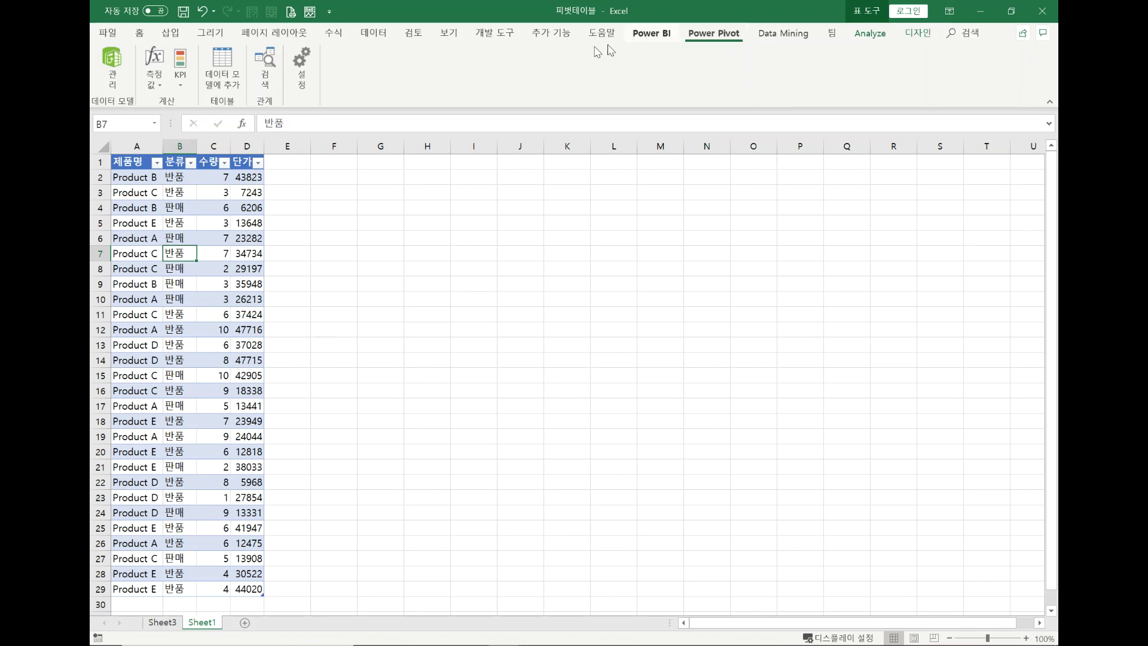
pyautogui.click(928, 37)
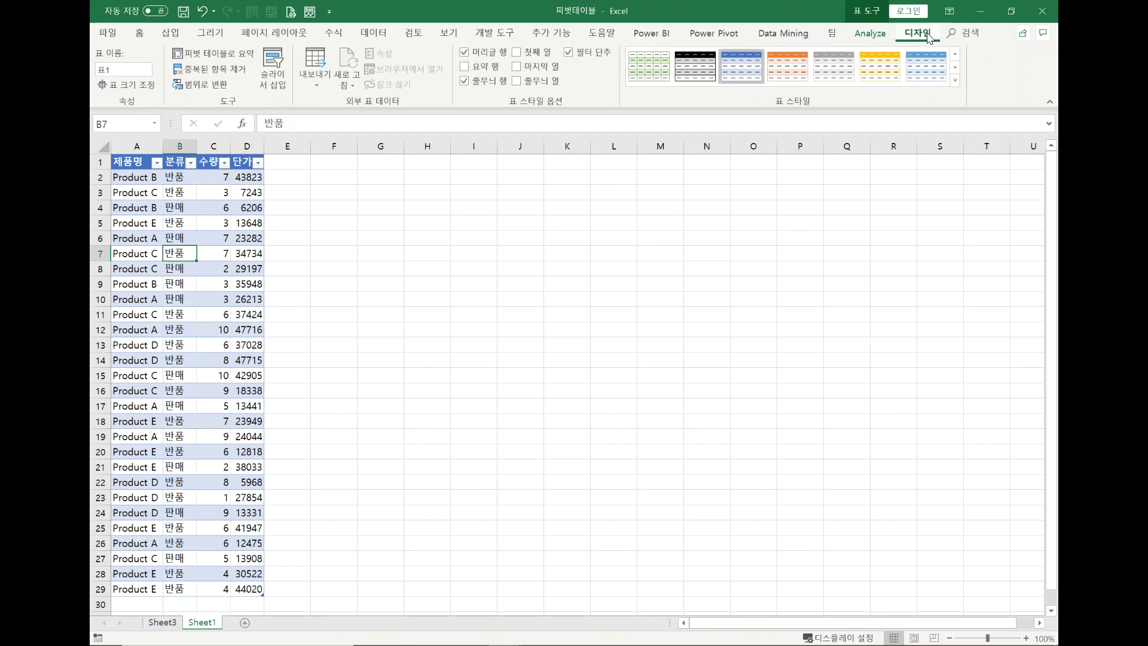
pyautogui.click(212, 53)
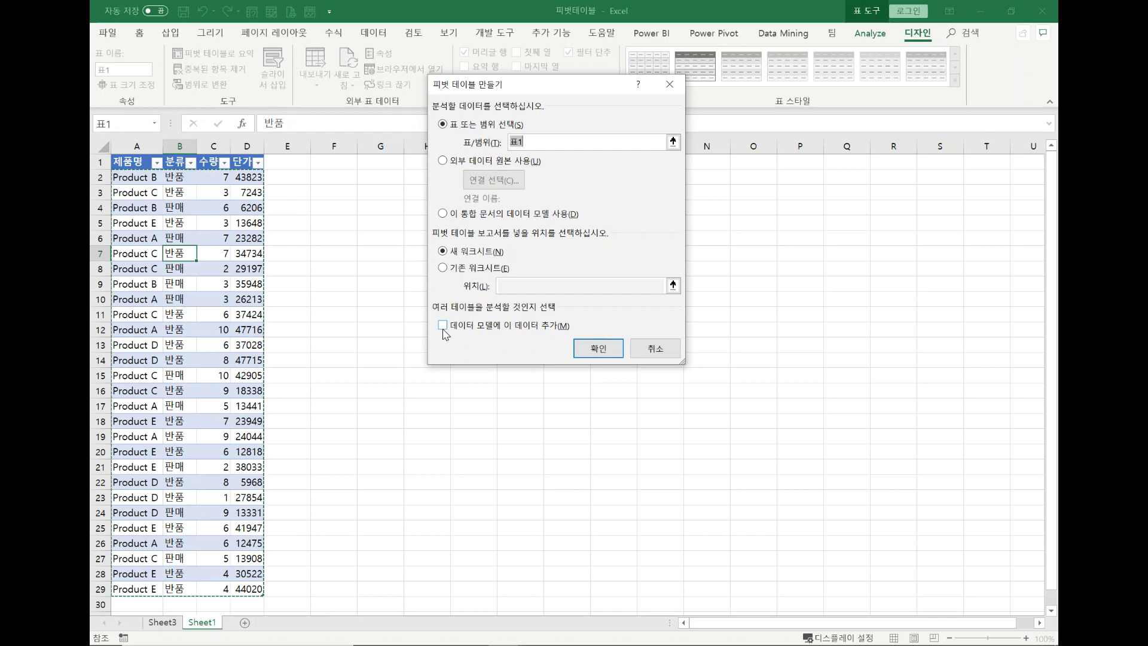
pyautogui.click(673, 351)
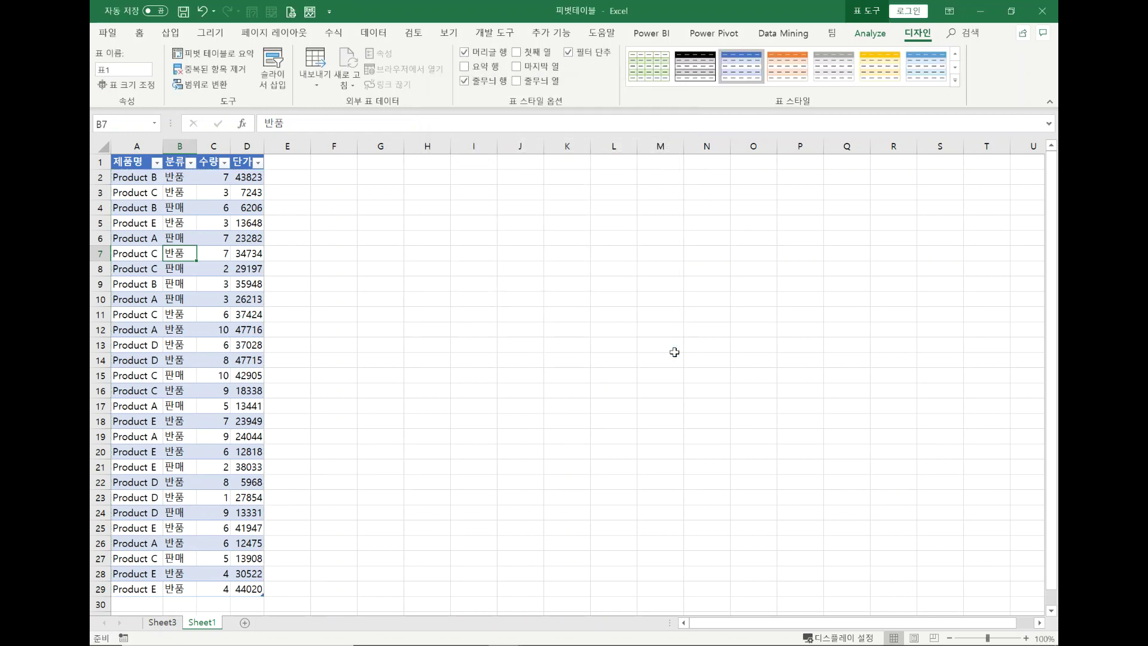
# - From the pivot table sheet Sheet3, start a new measure on 표1 and give it the formula =sum([단가])*sum([수량])
pyautogui.click(159, 627)
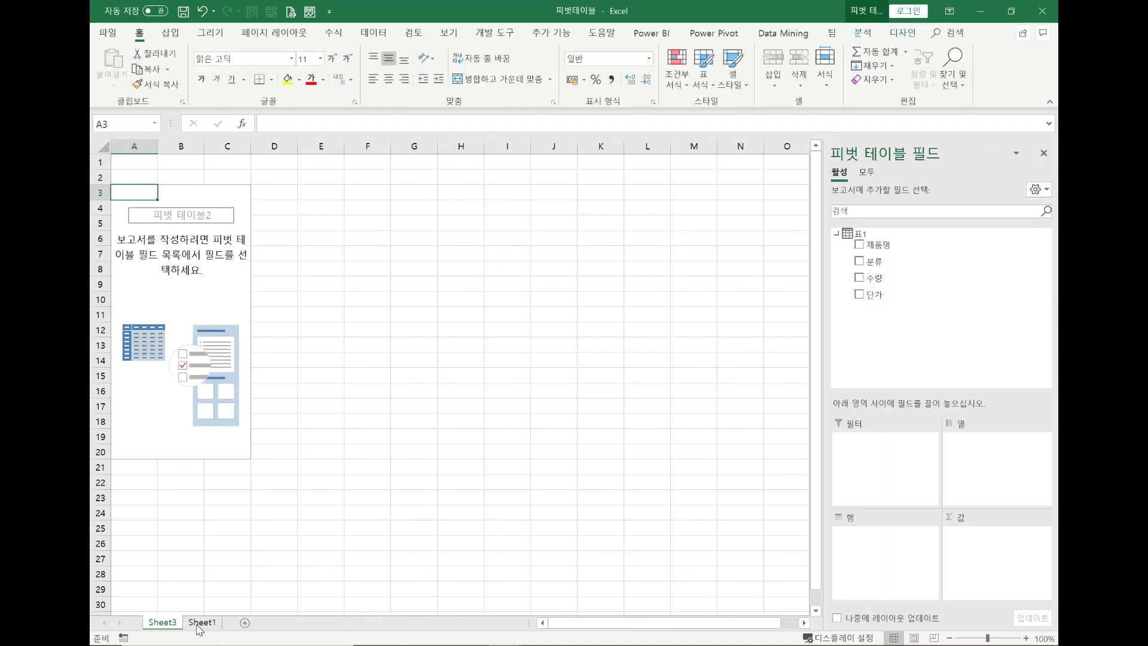
pyautogui.click(715, 34)
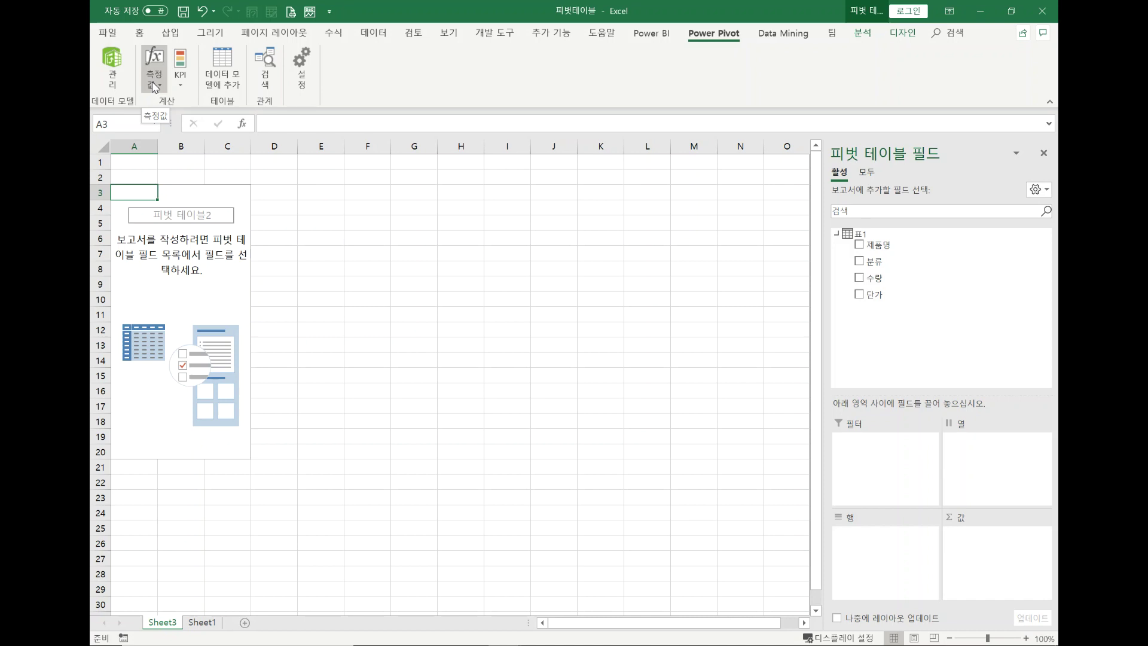
pyautogui.click(152, 83)
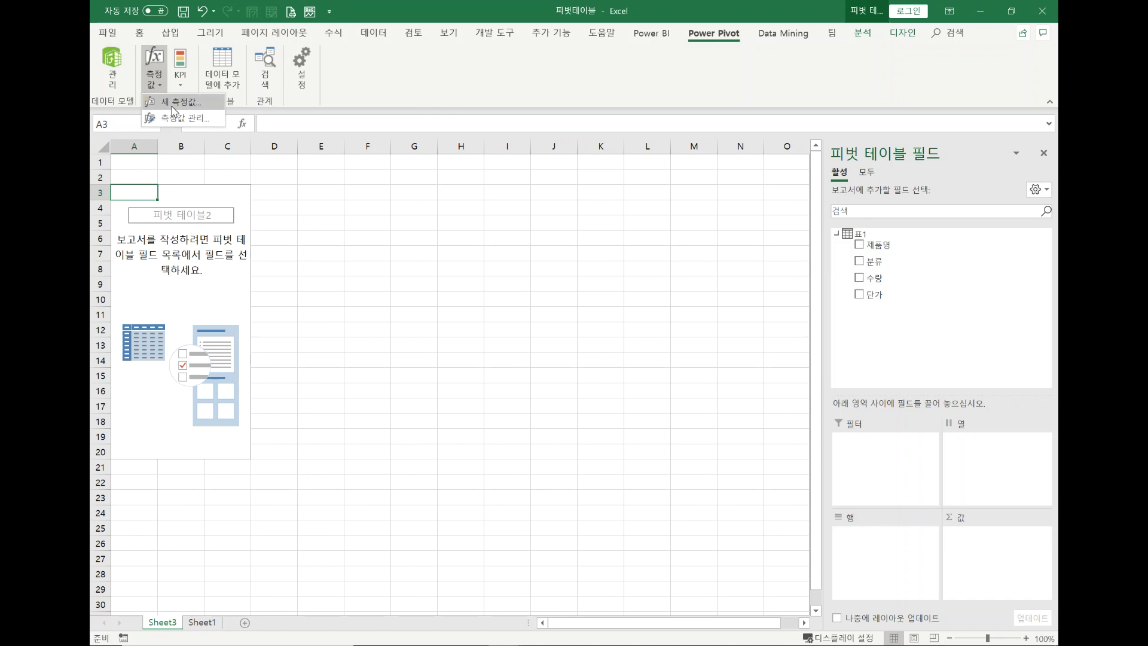
pyautogui.click(173, 110)
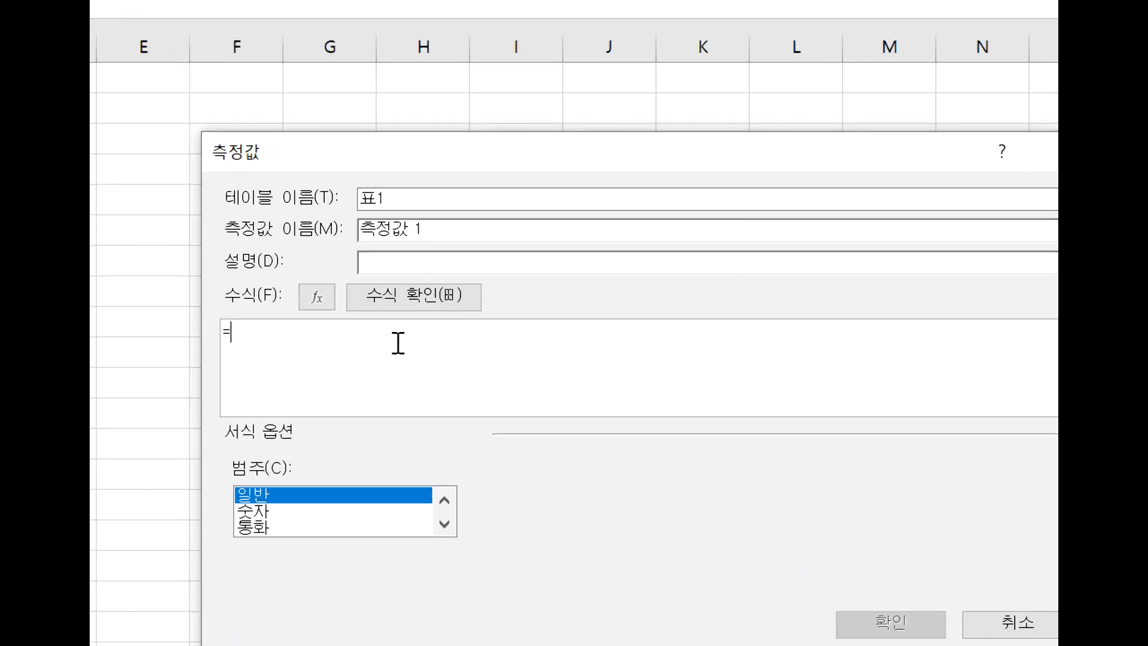
pyautogui.write('su')
pyautogui.press('BackSpace')
pyautogui.press('BackSpace')
pyautogui.press('Hangul')
pyautogui.write('sum(')
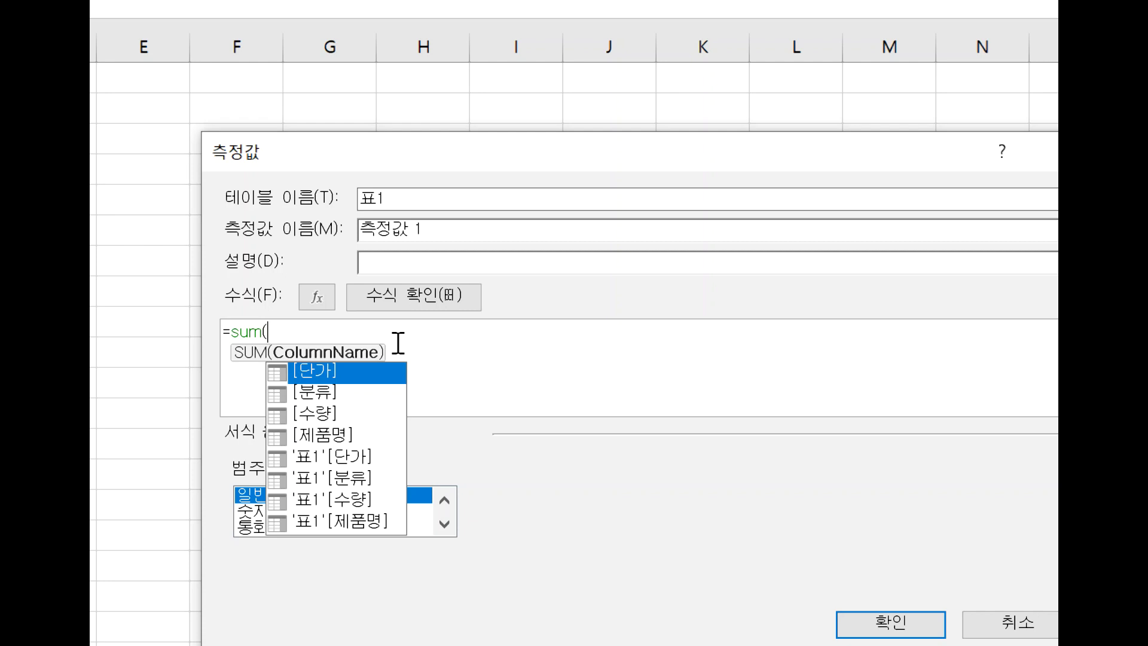
pyautogui.doubleClick(345, 377)
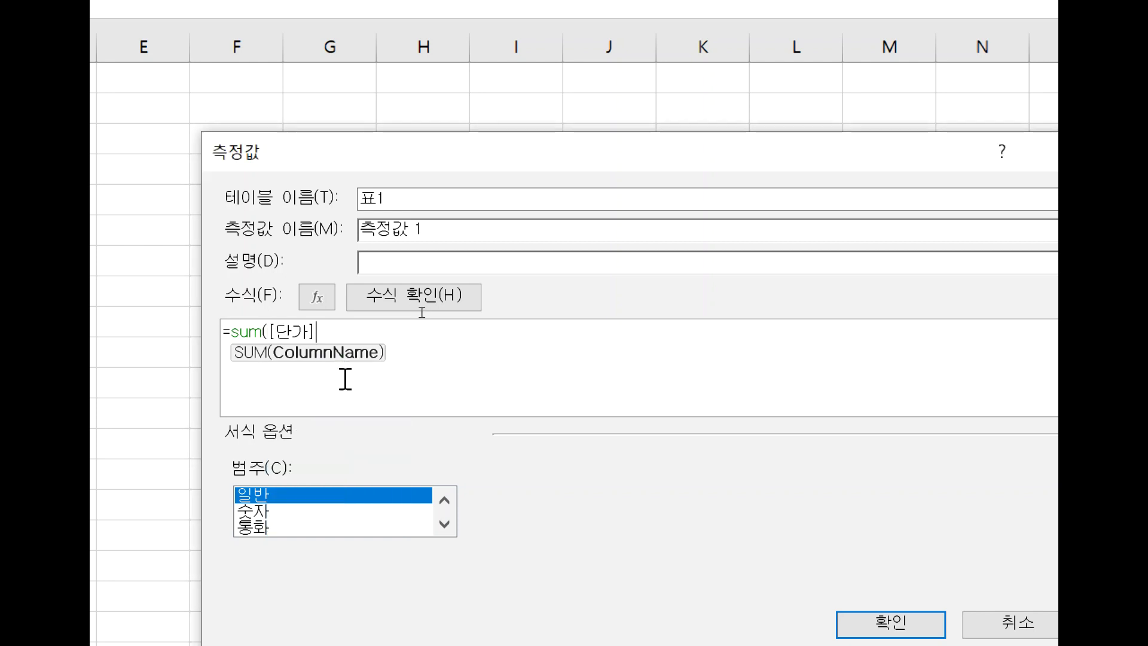
pyautogui.write(')*')
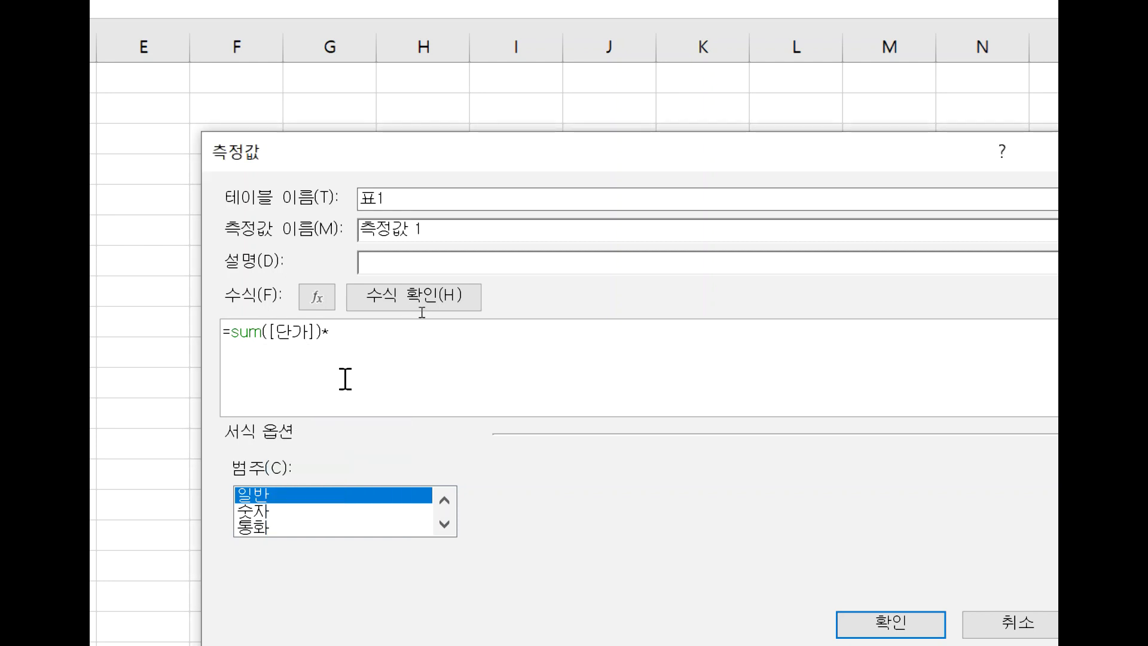
pyautogui.write('sum(')
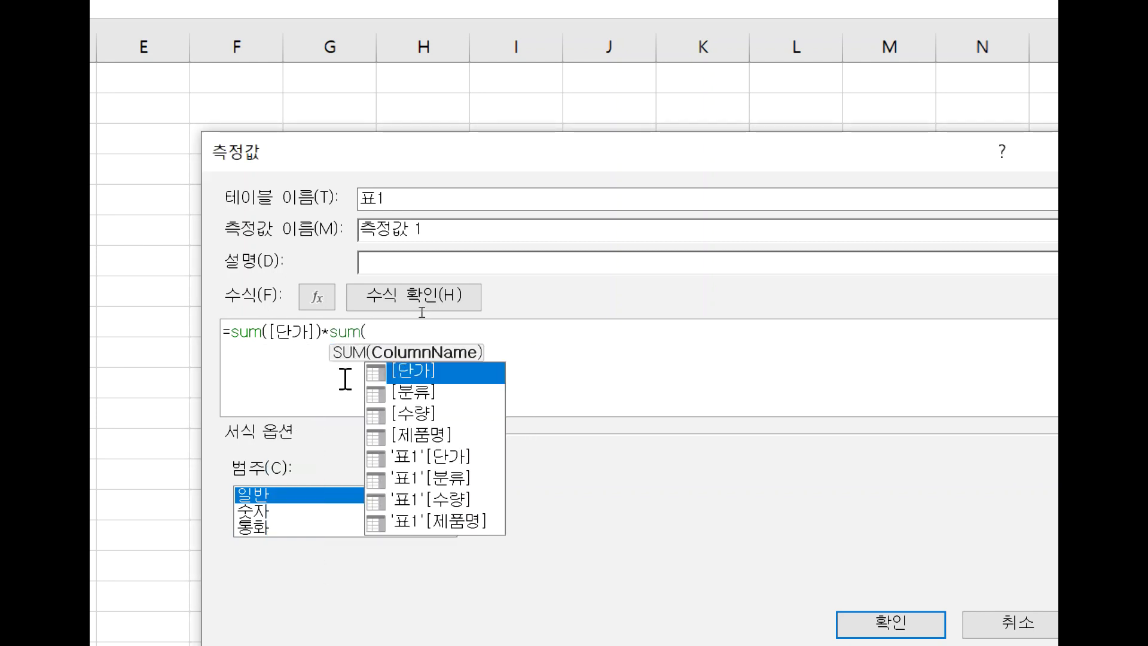
pyautogui.doubleClick(427, 419)
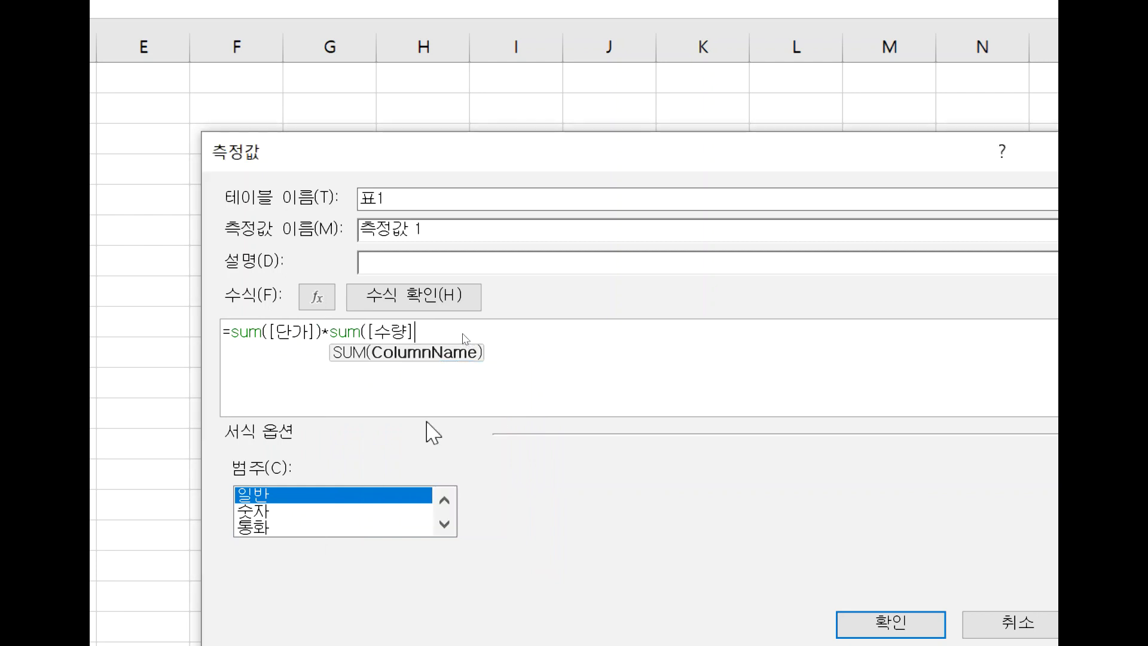
pyautogui.write(')')
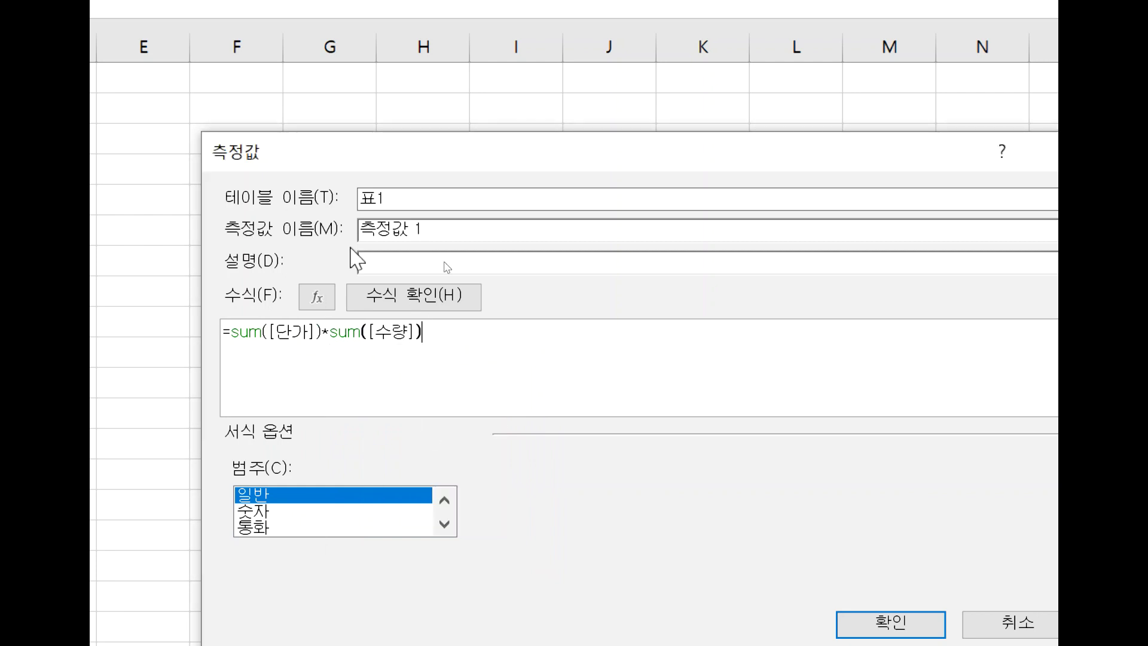
# - Create the measure 측정값 1 and select its value in the pivot table
pyautogui.click(842, 610)
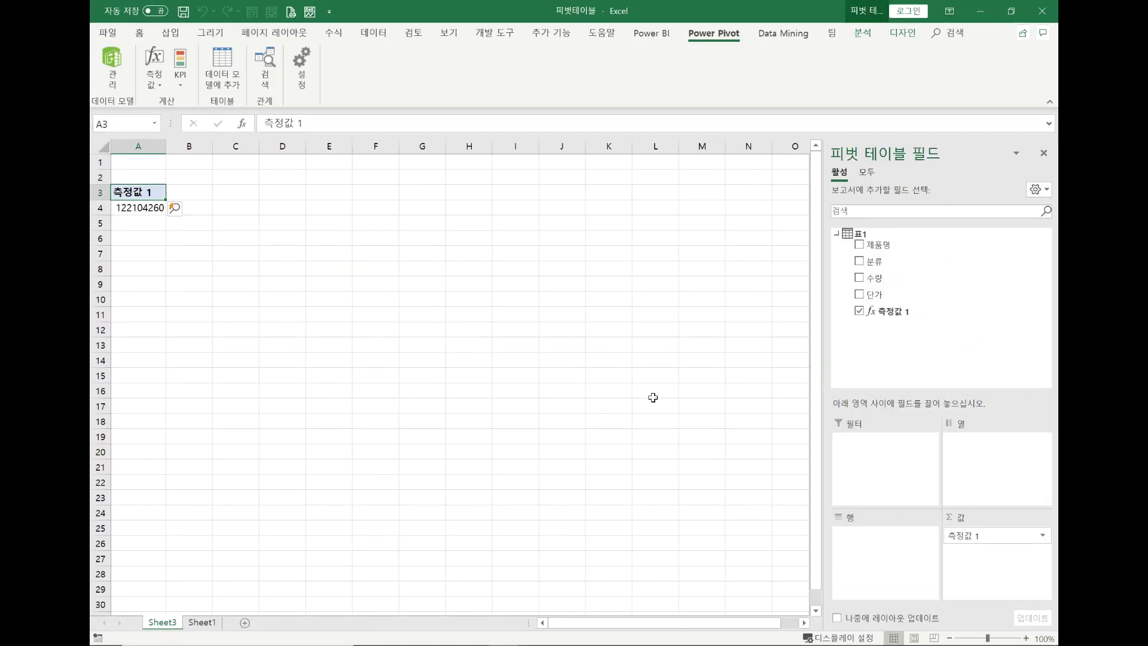
pyautogui.click(145, 210)
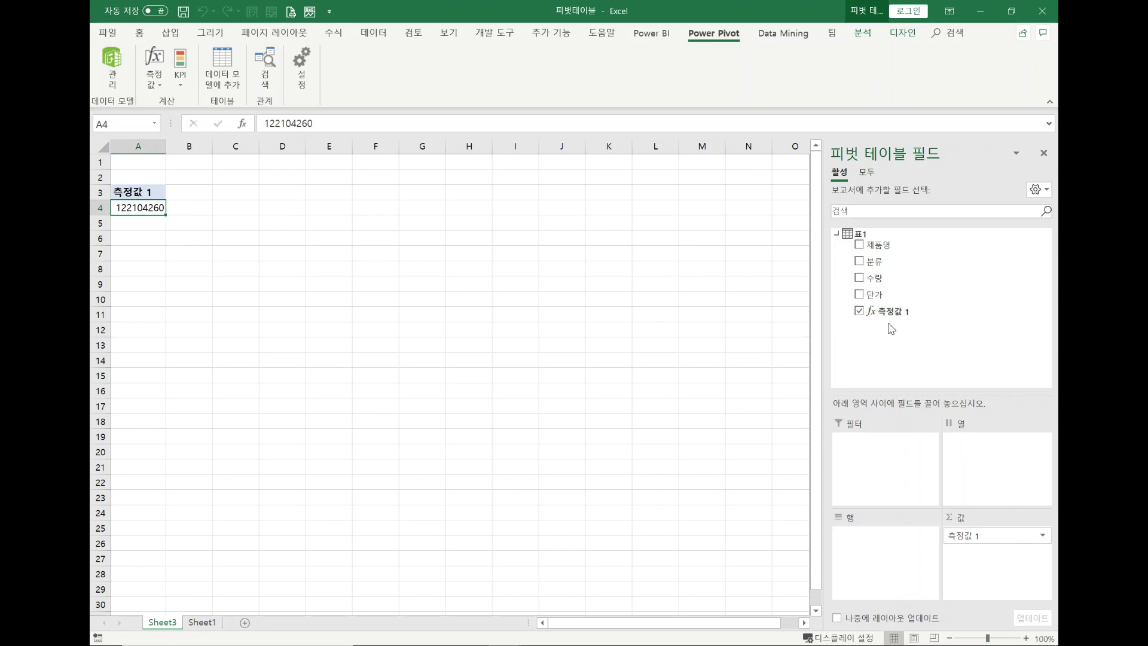
# - Start a new measure 측정값 2 on 표1 and begin its formula with =sumx('표1',
pyautogui.click(163, 89)
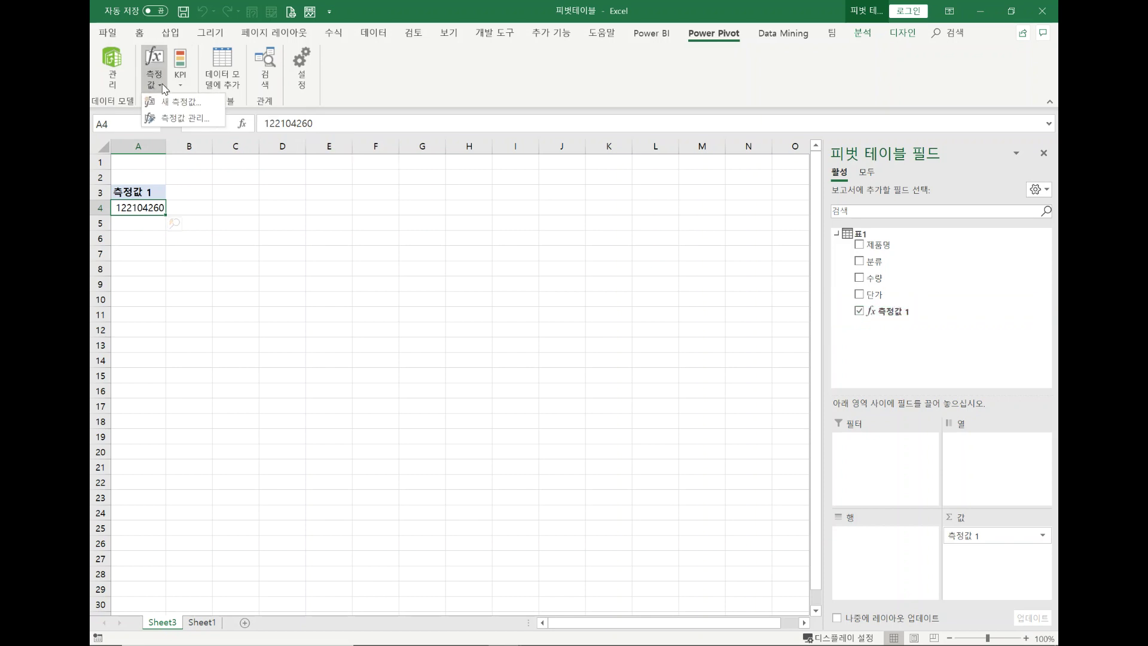
pyautogui.click(187, 103)
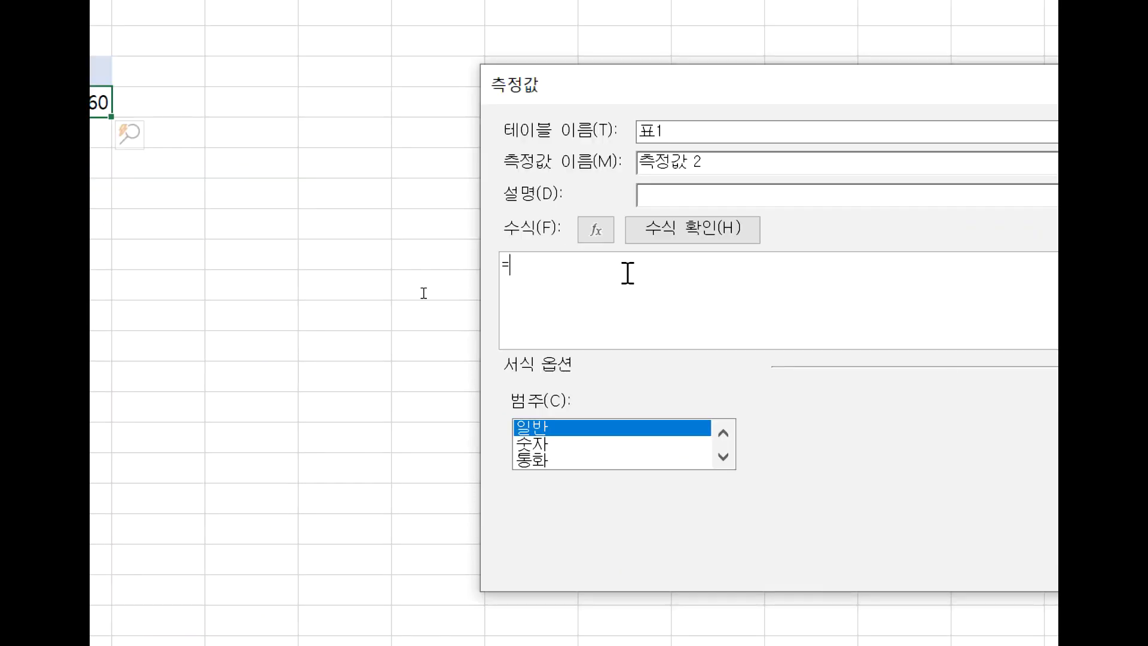
pyautogui.write('녀')
pyautogui.press('BackSpace')
pyautogui.press('BackSpace')
pyautogui.press('Hangul')
pyautogui.write('sumx(')
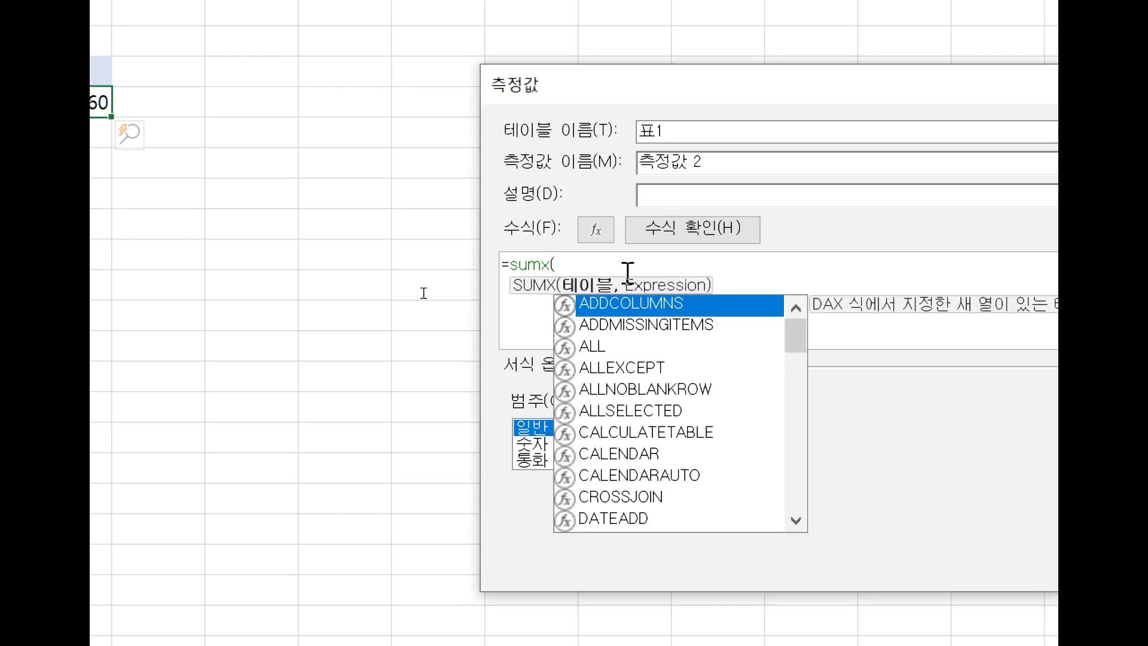
pyautogui.write("'")
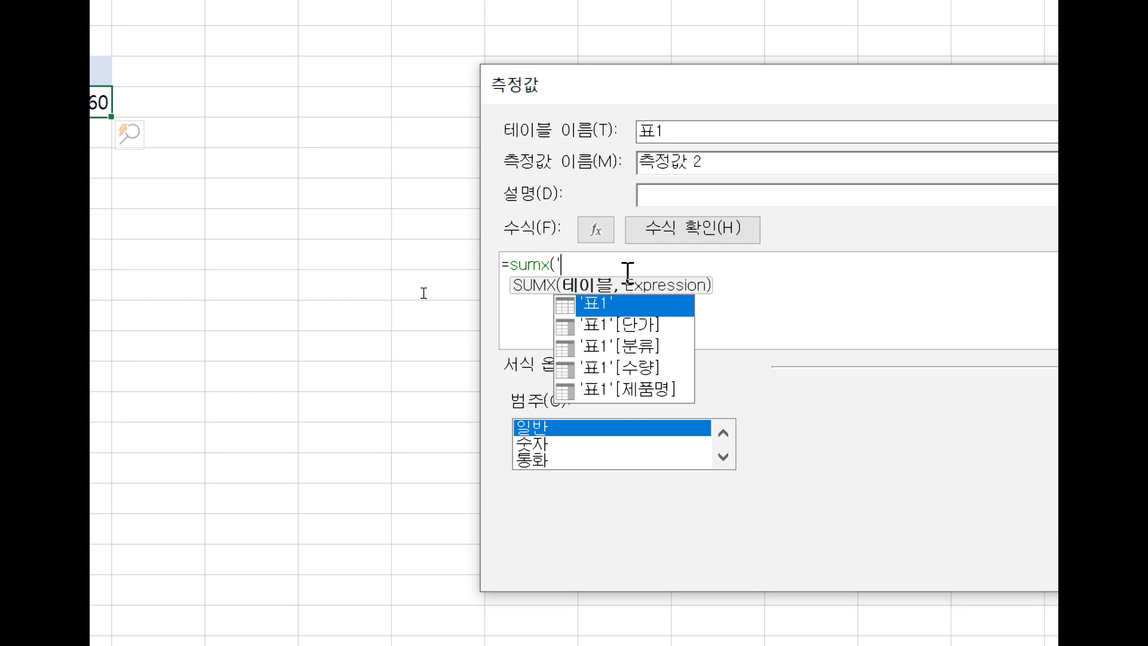
pyautogui.press('Tab')
pyautogui.write(',')
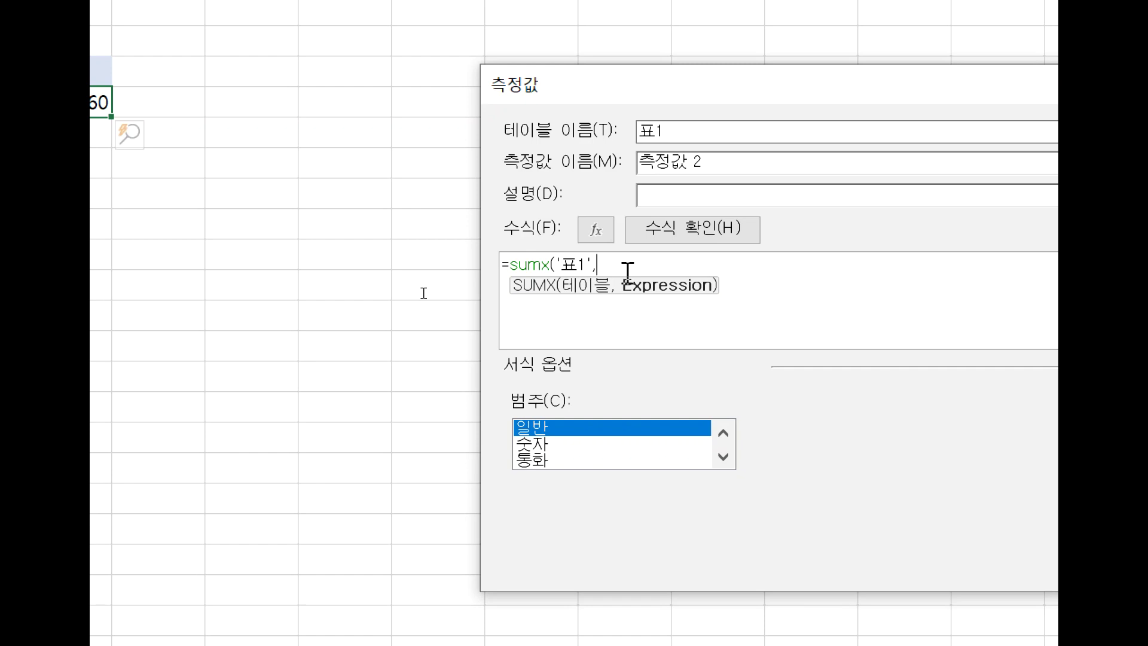
# - Complete the SUMX formula with the row expression '표1'[단가]*'표1'[수량]) and create the measure 측정값 2
pyautogui.write("'")
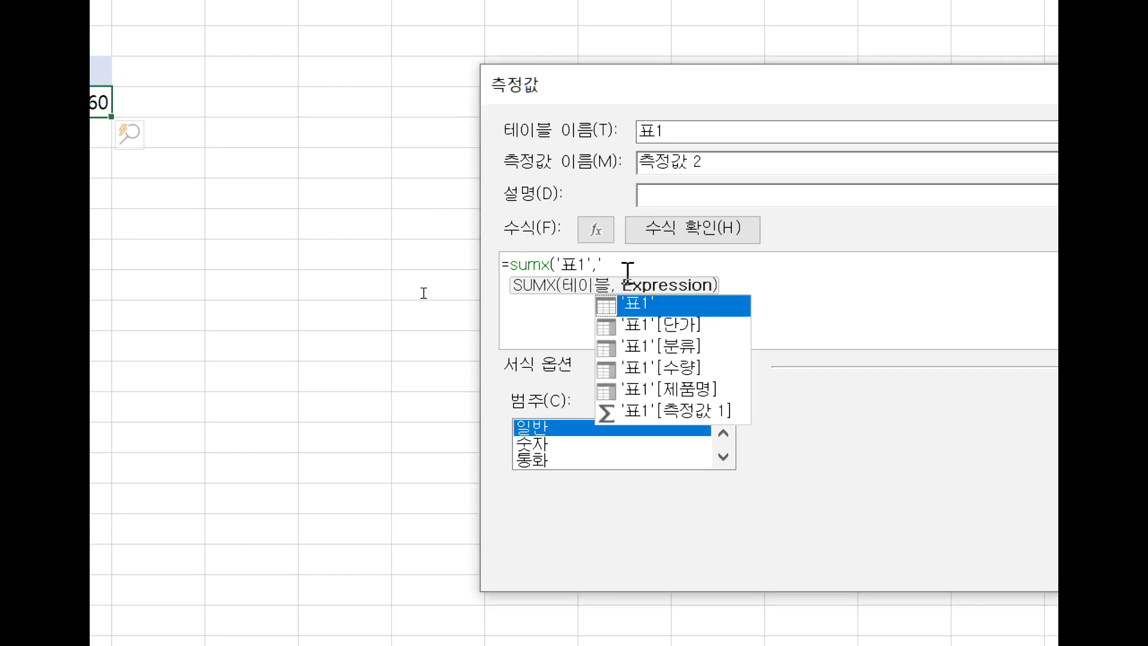
pyautogui.doubleClick(694, 325)
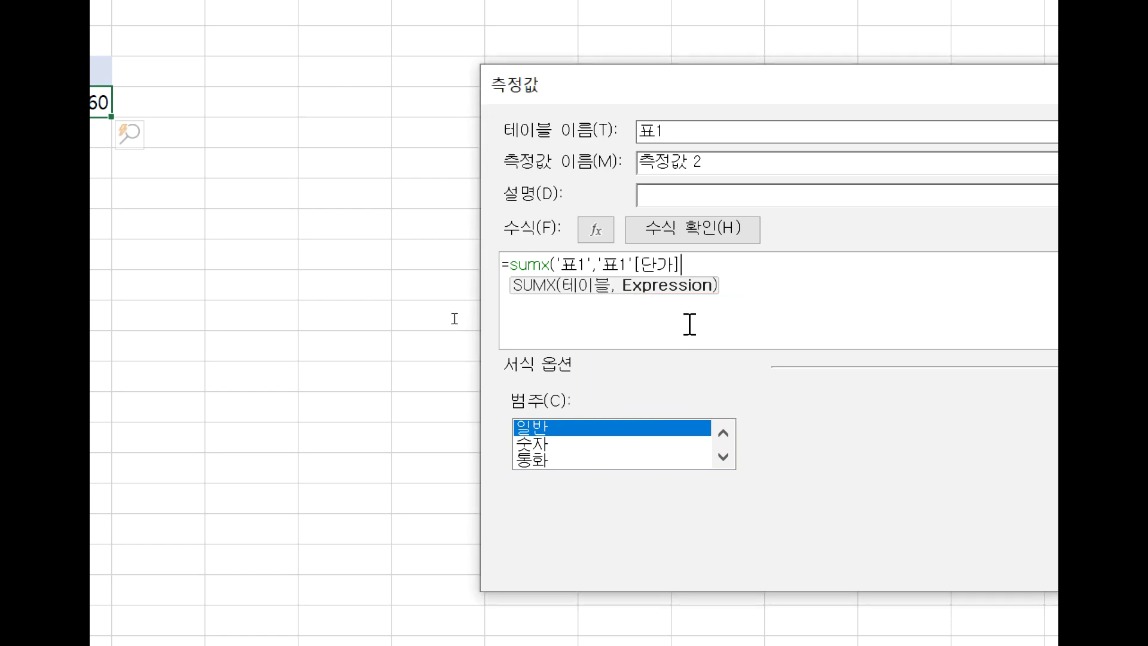
pyautogui.write("*'")
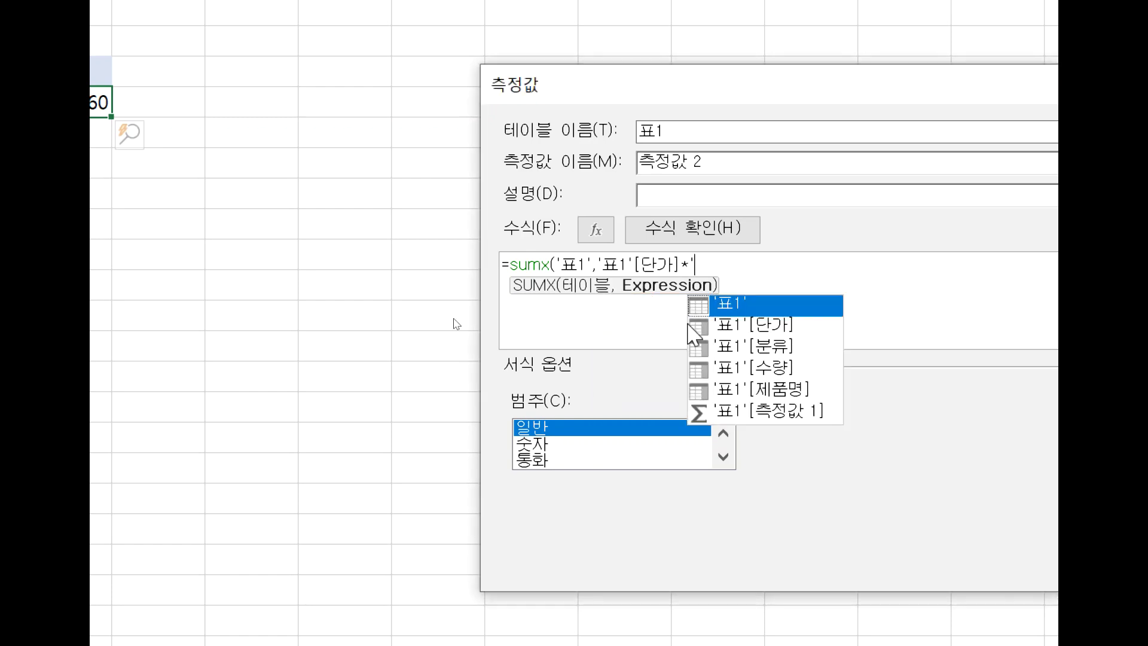
pyautogui.doubleClick(781, 369)
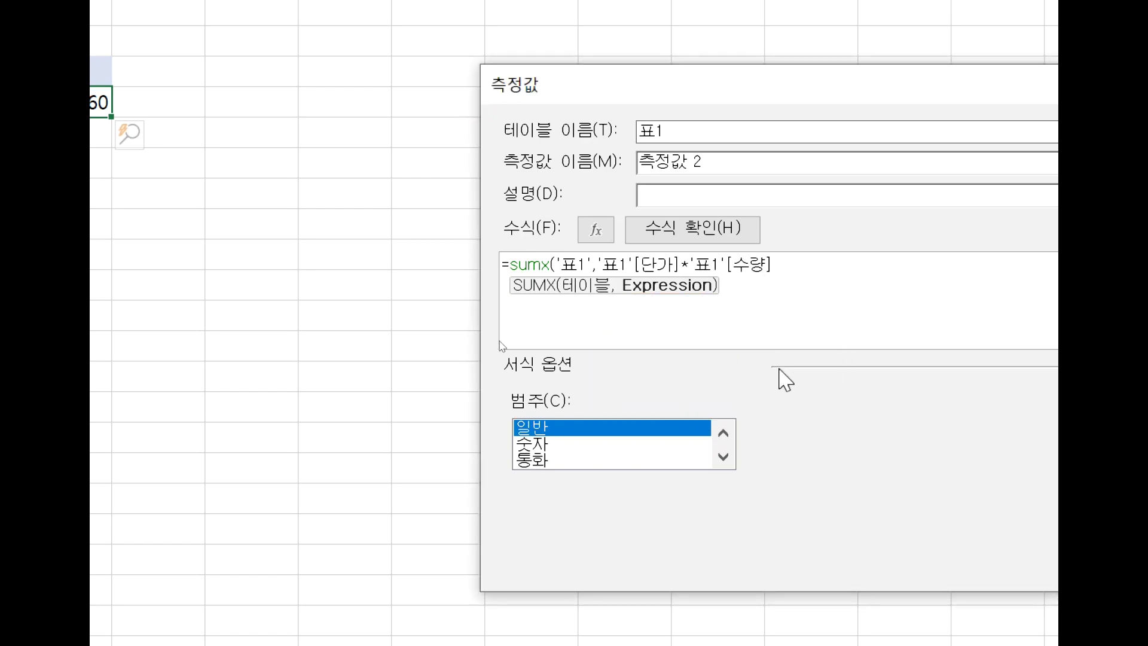
pyautogui.write(')')
pyautogui.moveTo(679, 85); pyautogui.dragTo(506, 77)
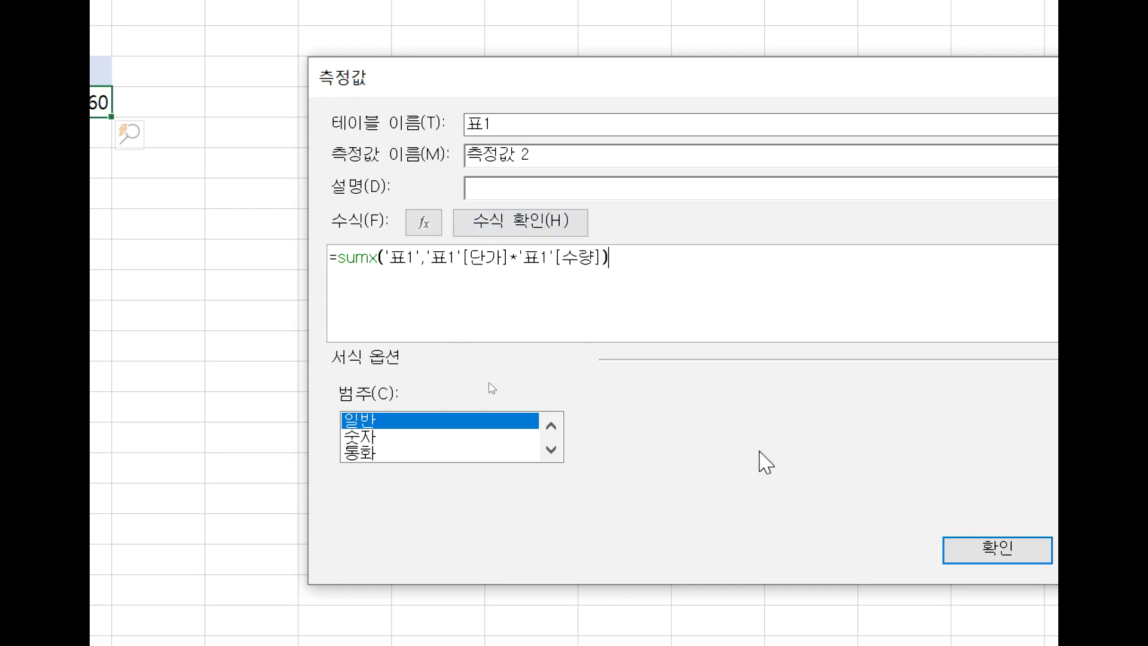
pyautogui.click(981, 546)
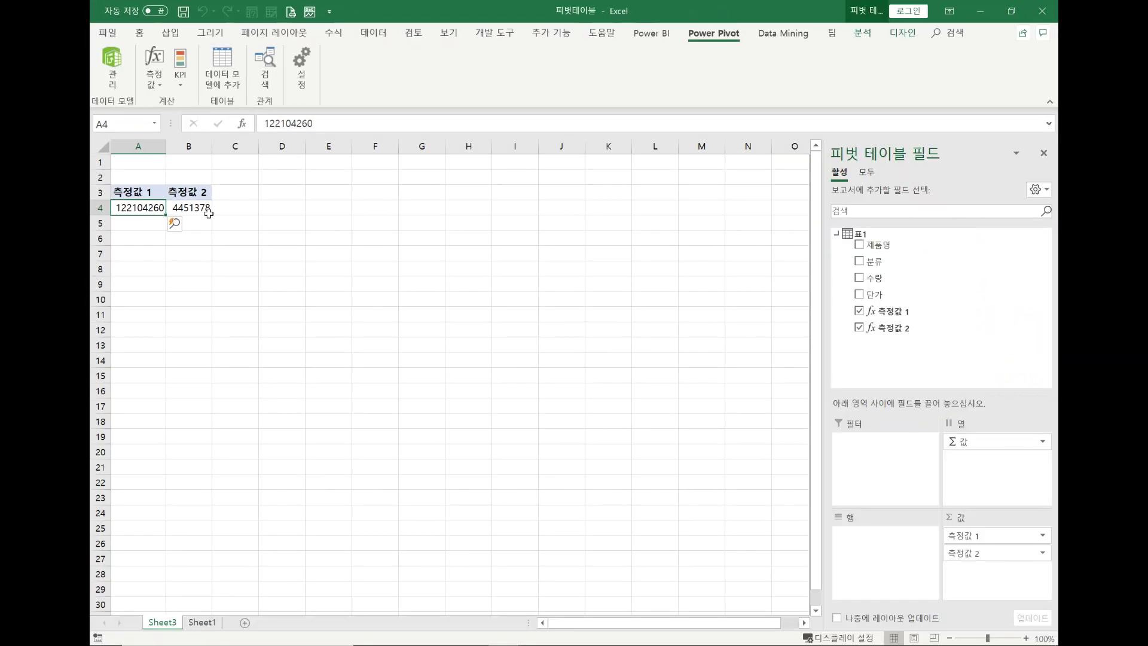
# - Add a descriptive field from 표1 to the pivot table's rows to break down both measures
pyautogui.moveTo(882, 253); pyautogui.dragTo(890, 544)
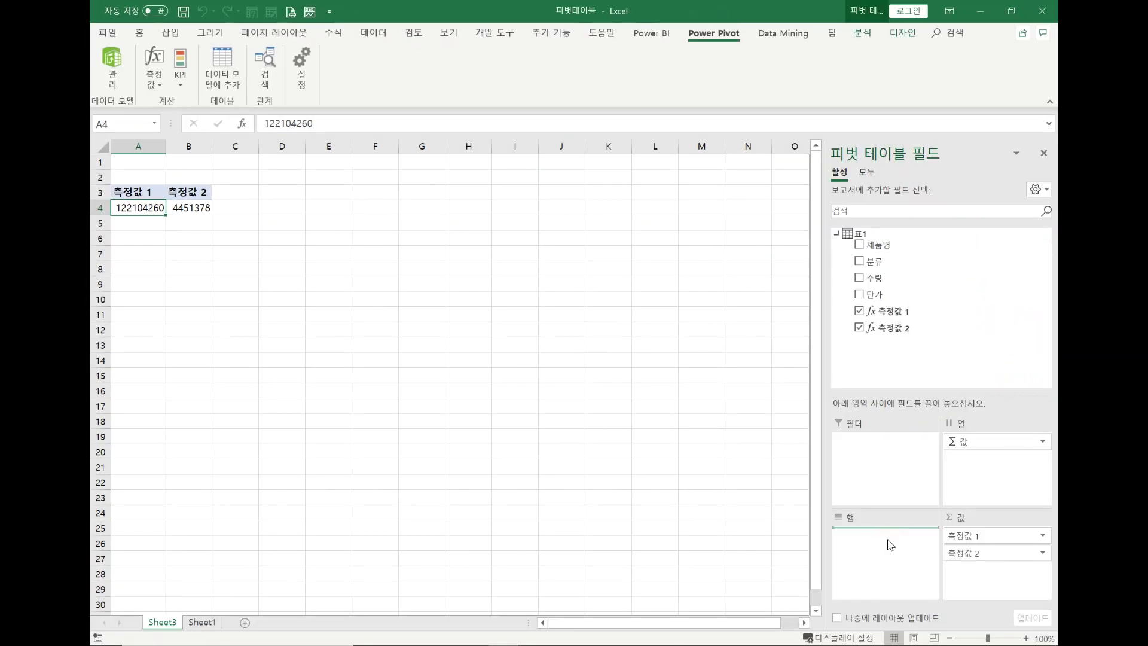